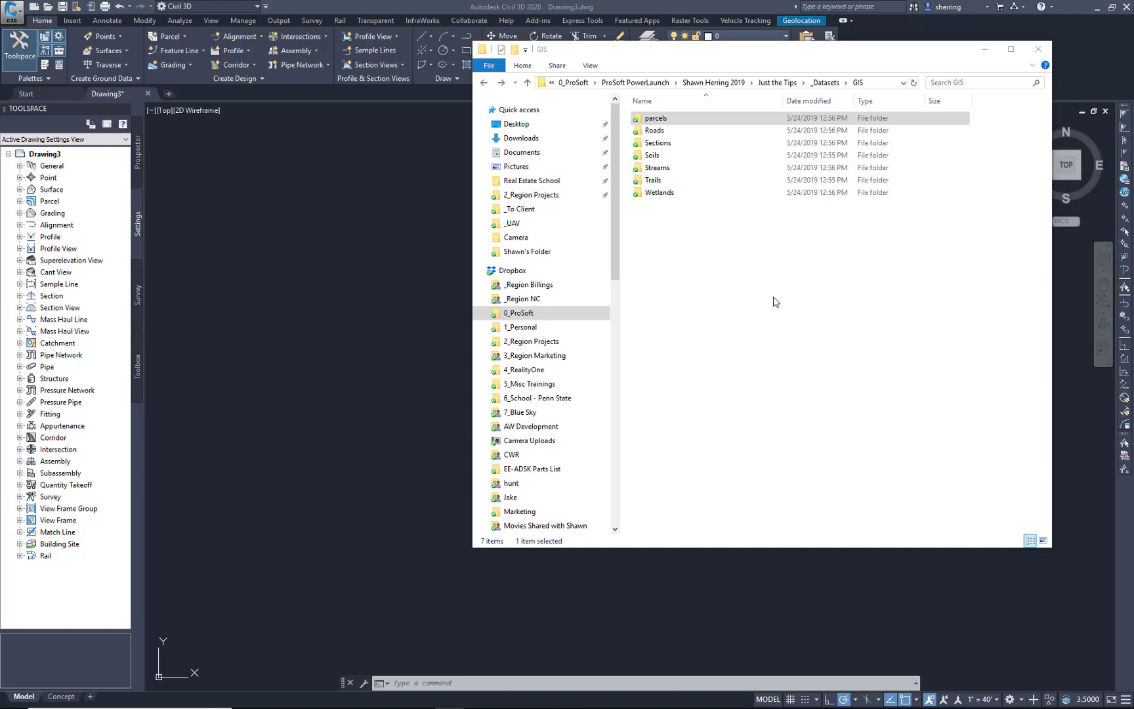
- Open the parcels folder in the GIS dataset and select the TaxParcel.shp shapefile
double_click(653, 118)
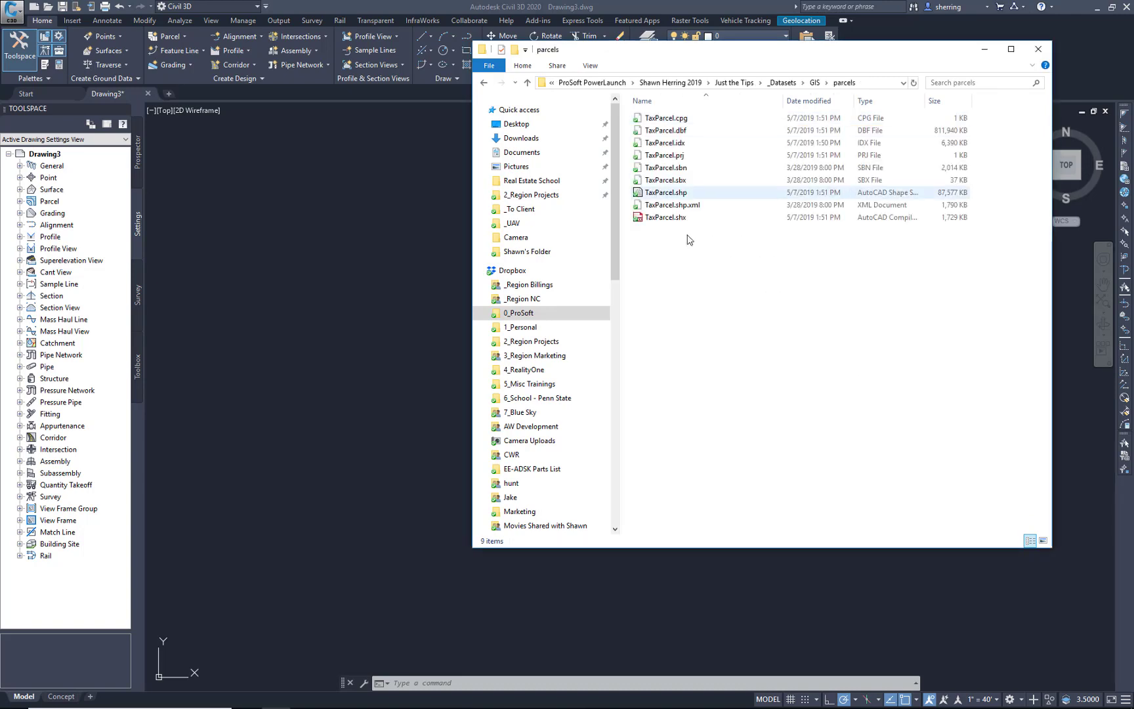
left_click(664, 197)
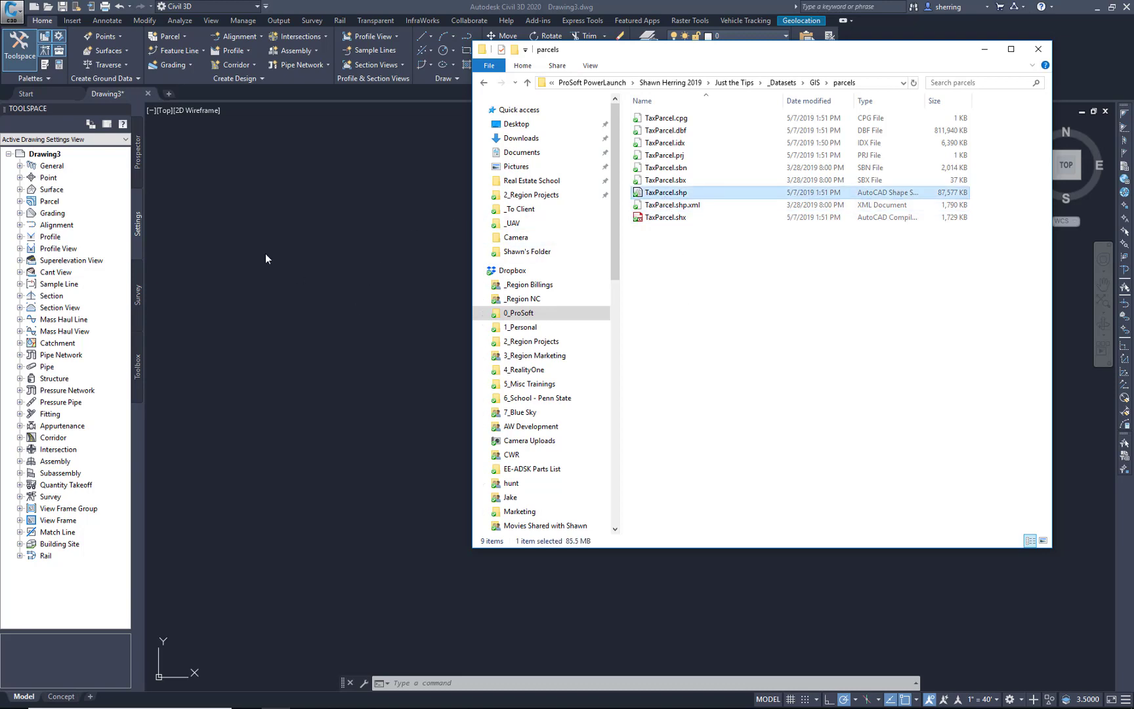
- Review the units and coordinate zone in the drawing settings of Drawing3 in Civil 3D without changing them
left_click(137, 225)
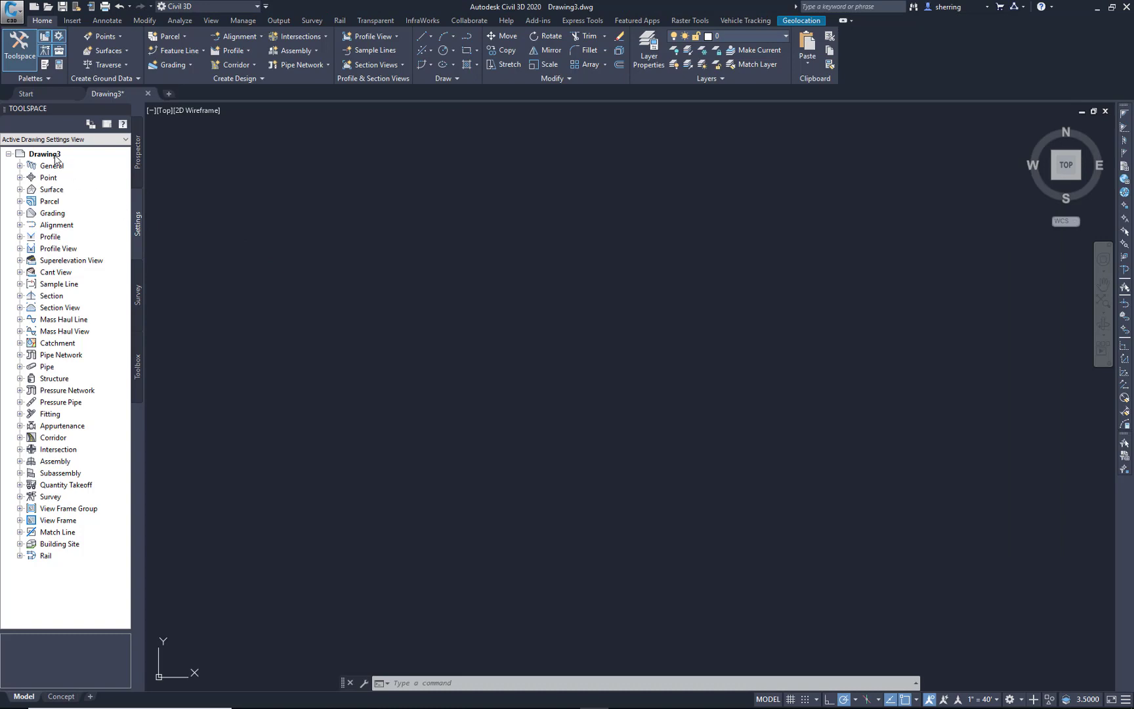
right_click(55, 157)
left_click(74, 160)
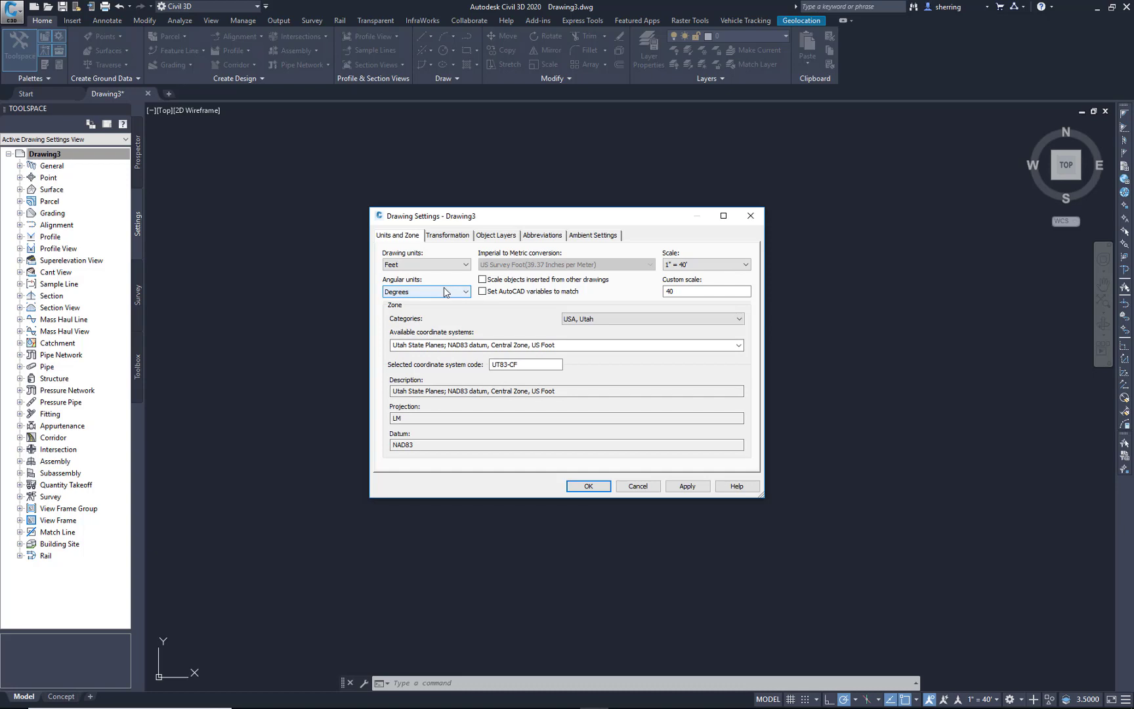
left_click(638, 485)
- Switch to File Explorer and bring TaxParcel.shp from the parcels folder into the open Civil 3D drawing
left_click(273, 697)
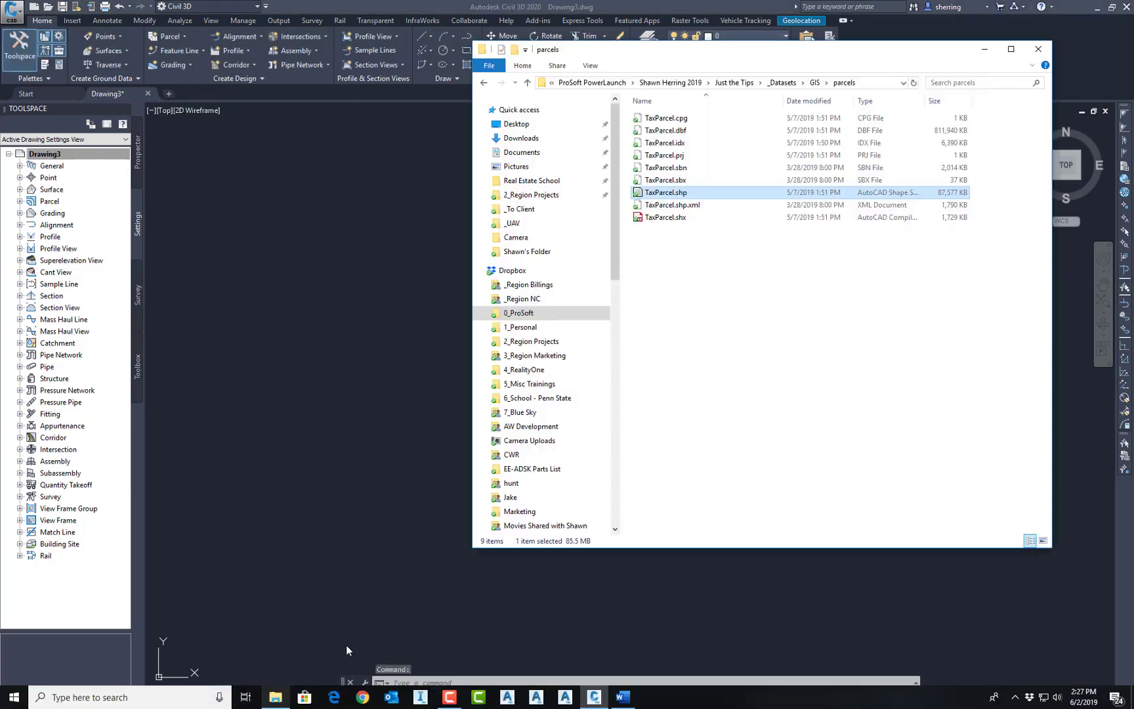
left_click(665, 193)
left_click_drag(322, 302, 322, 302)
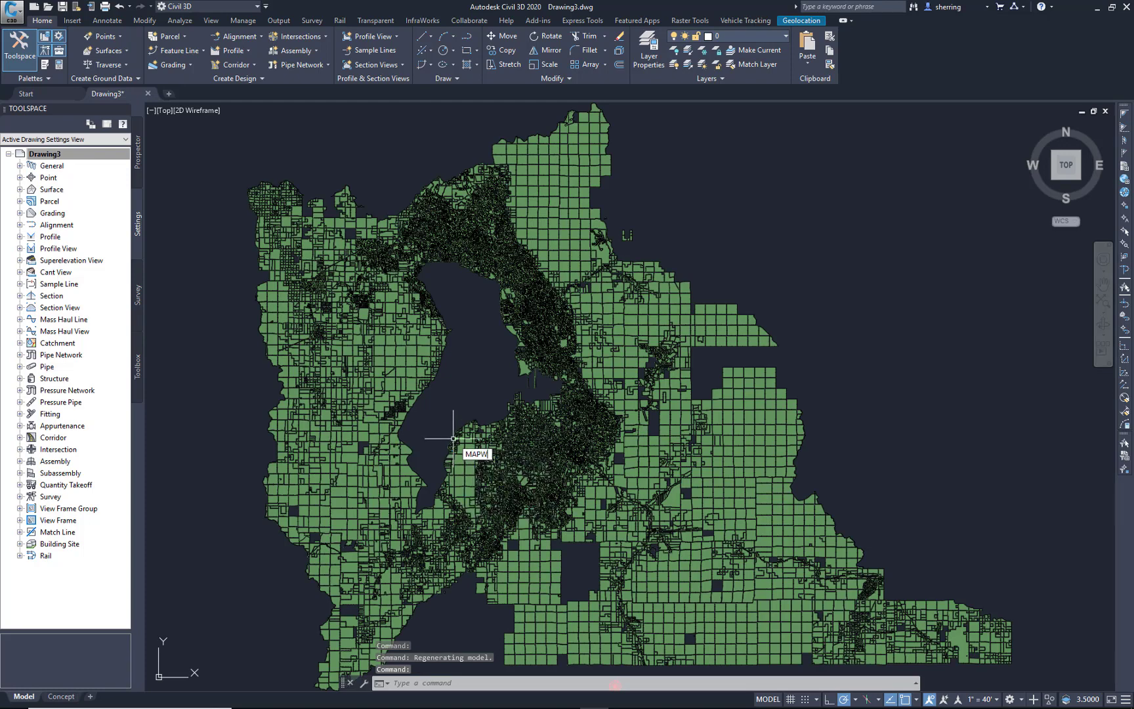
- Turn on the map Task Pane with MAPWSPACE and select the TaxParcel layer
key("Return")
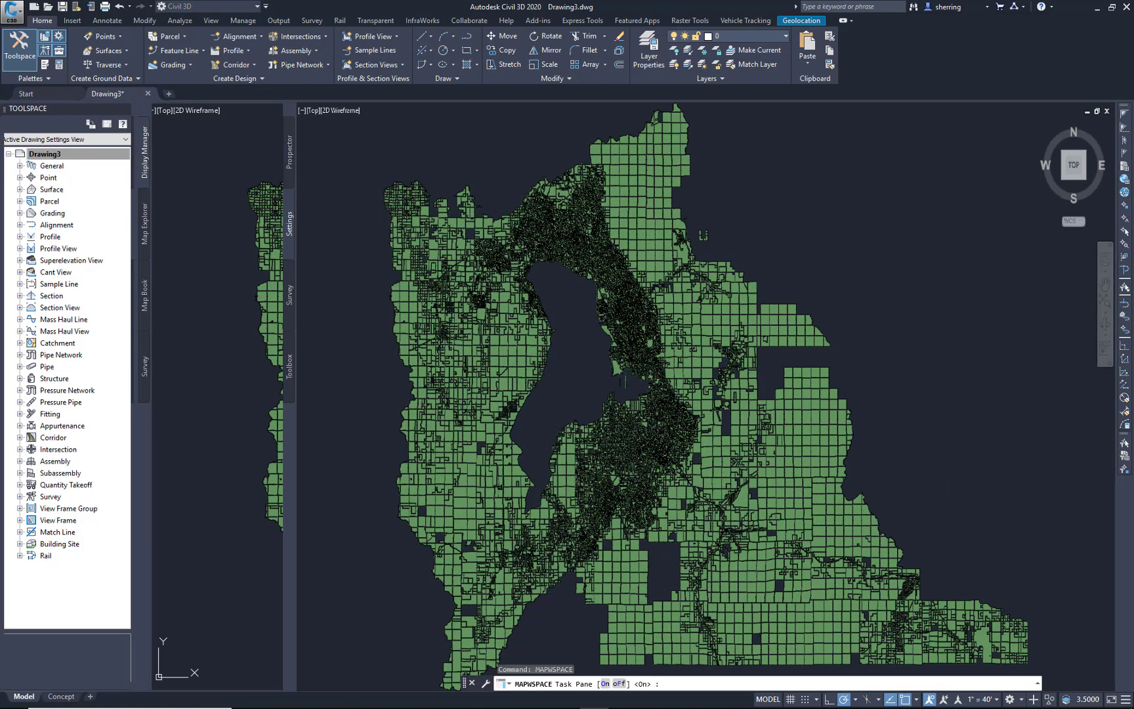
key("Return")
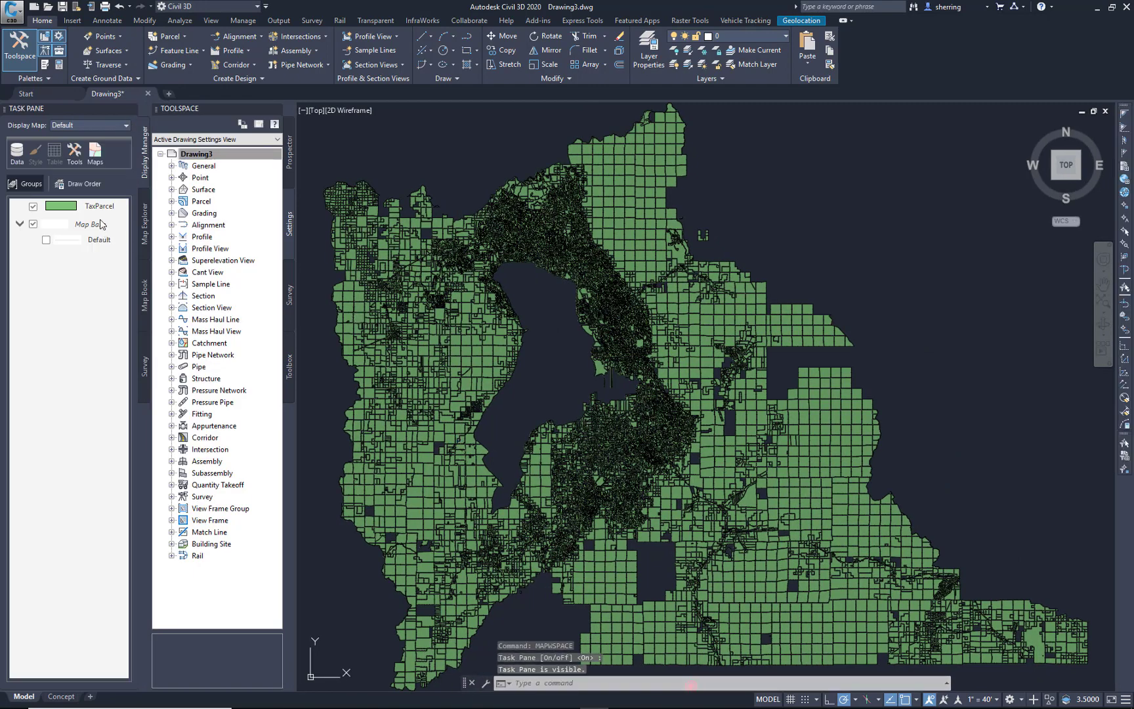
left_click(104, 206)
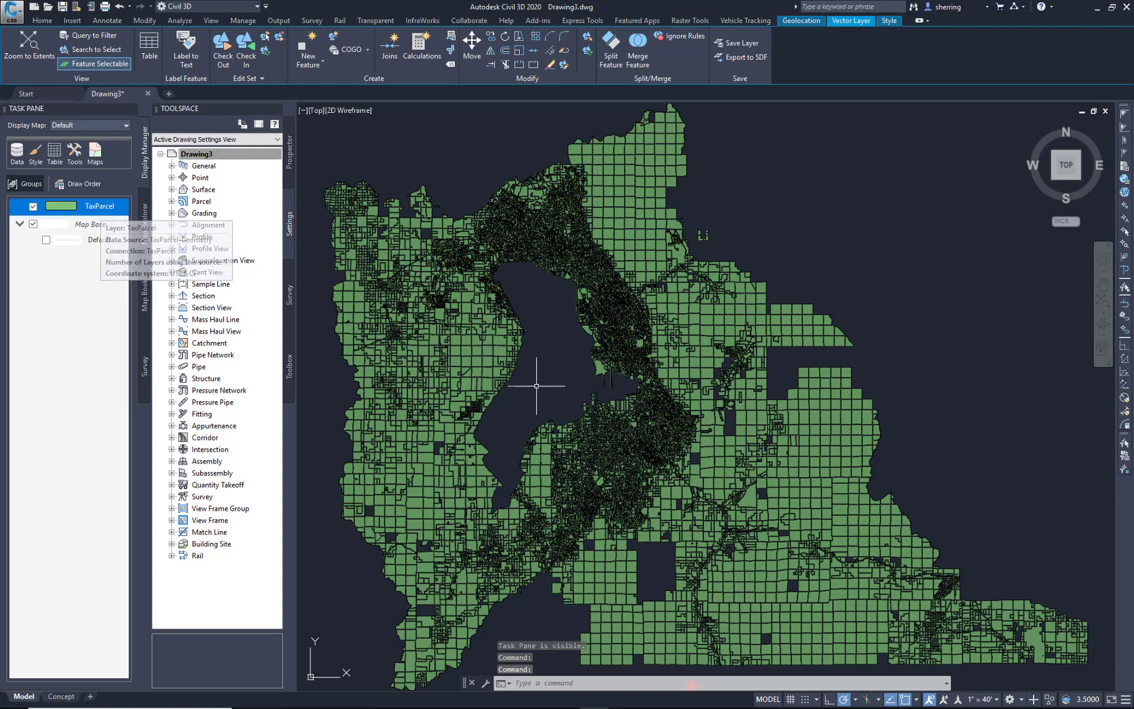
- Show the data table of the TaxParcel layer and look across its attribute columns
right_click(568, 388)
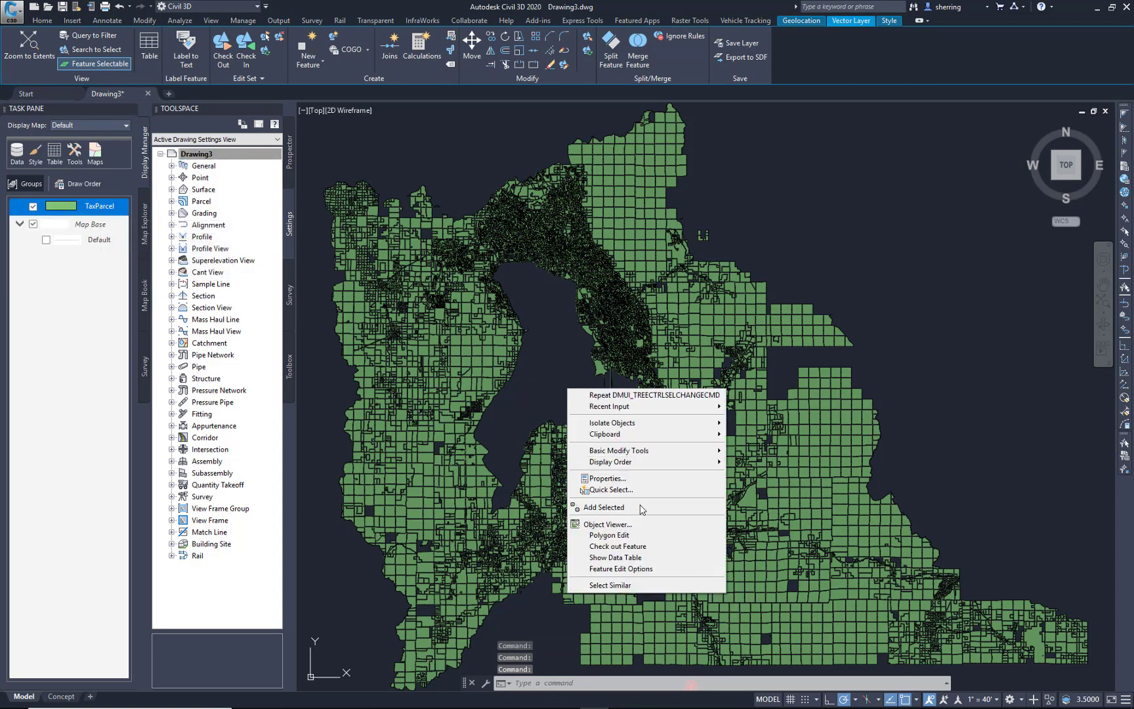
left_click(624, 557)
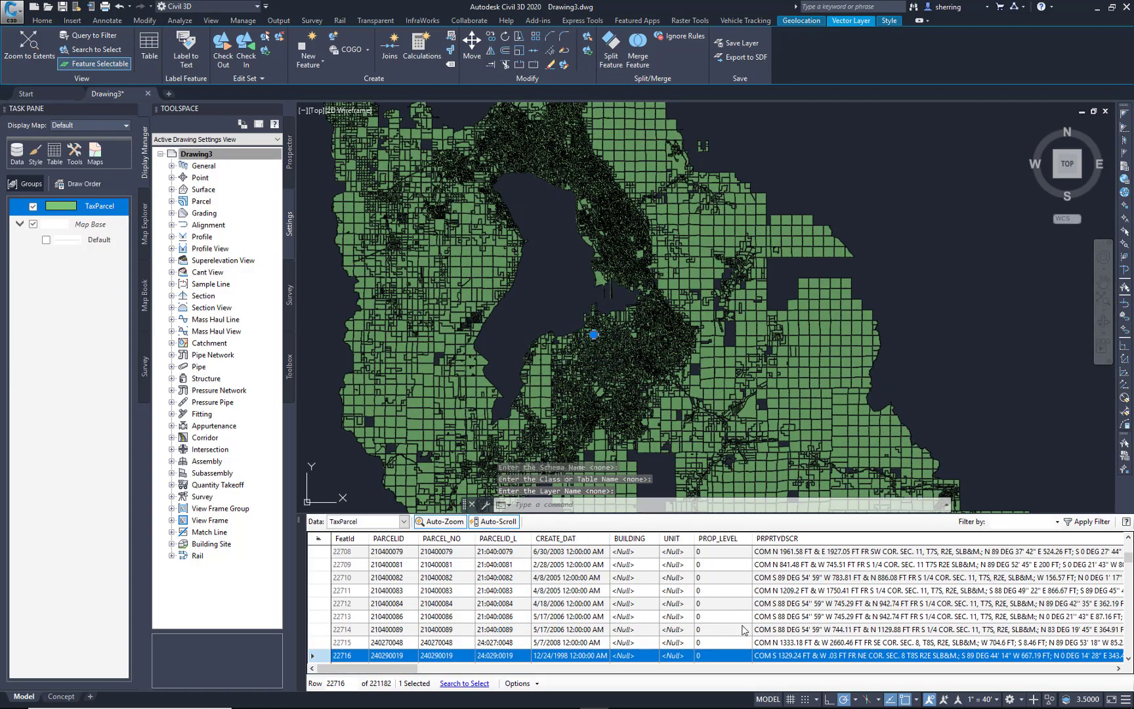
left_click_drag(416, 668, 519, 668)
- Filter the parcel data table by PARCELID 260630193 and zoom to the second matching record
left_click(1057, 522)
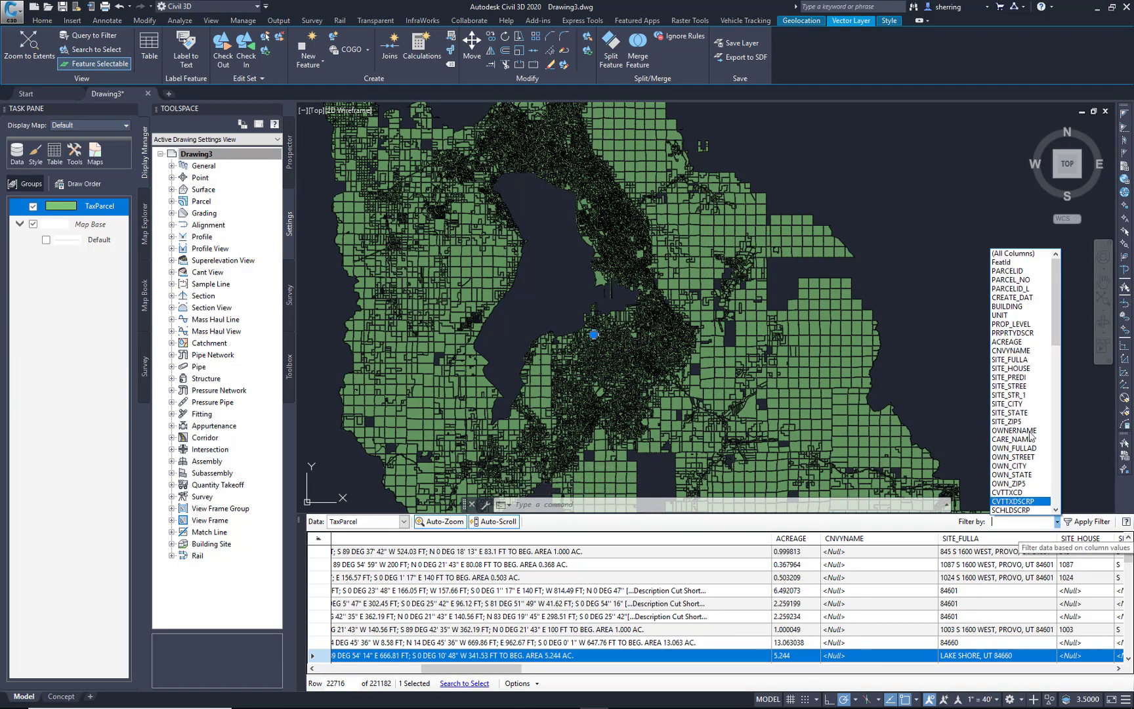
left_click(1011, 271)
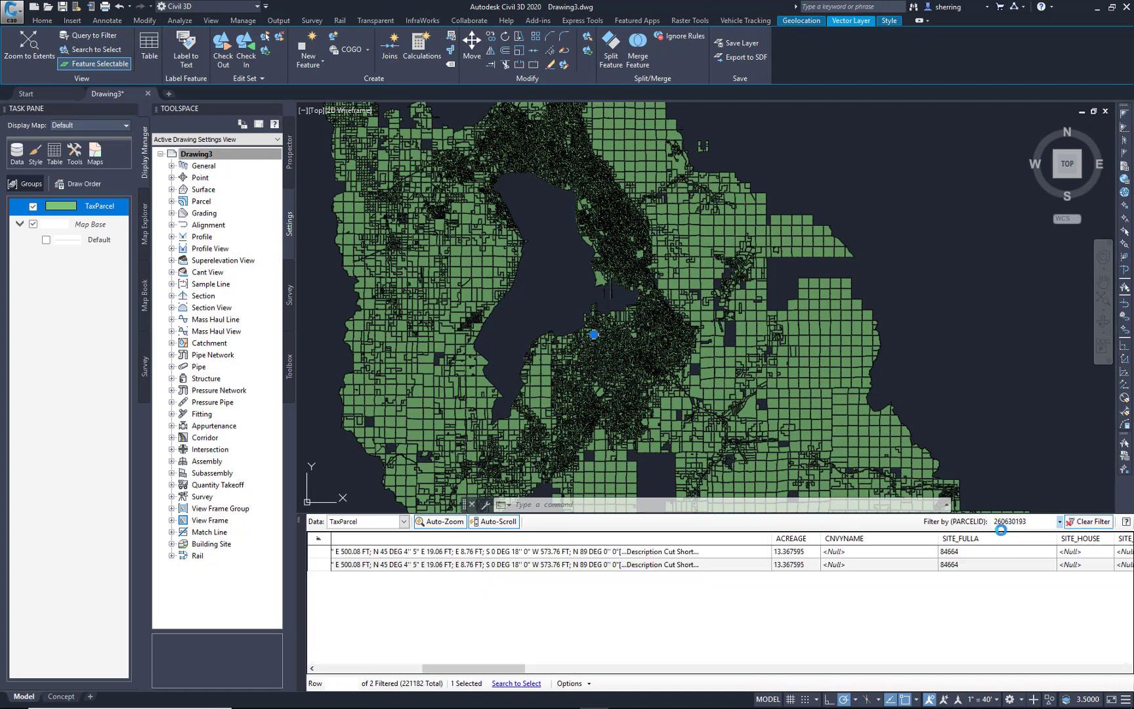
left_click(558, 567)
right_click(558, 565)
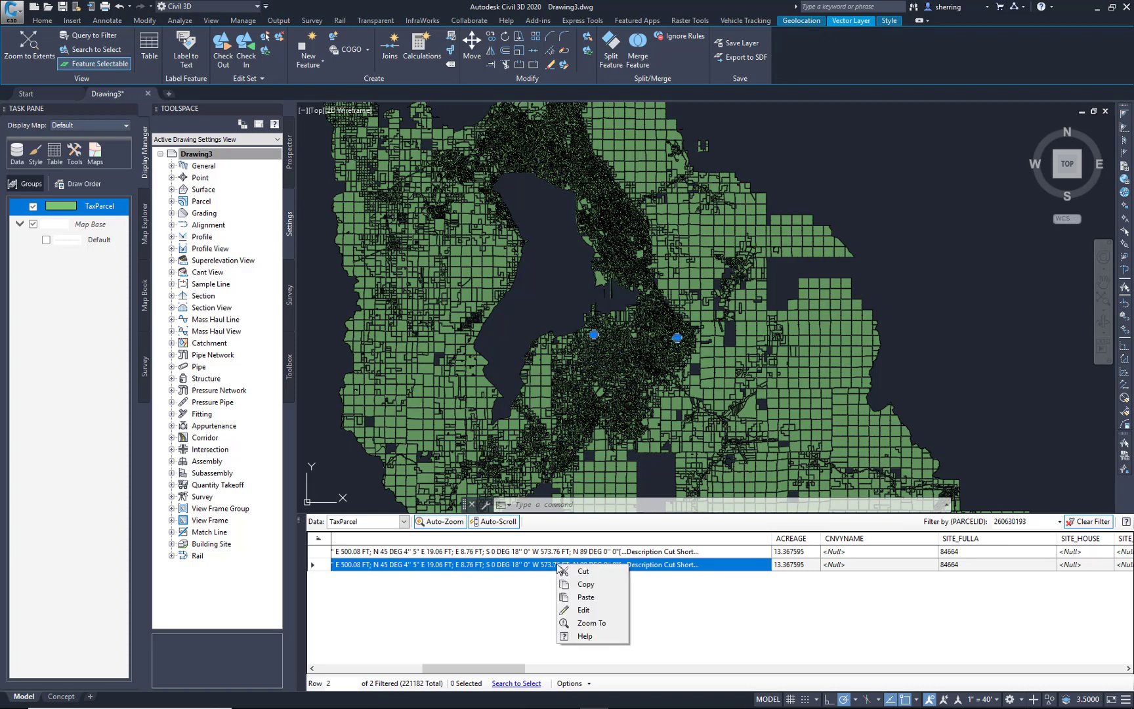
left_click(600, 622)
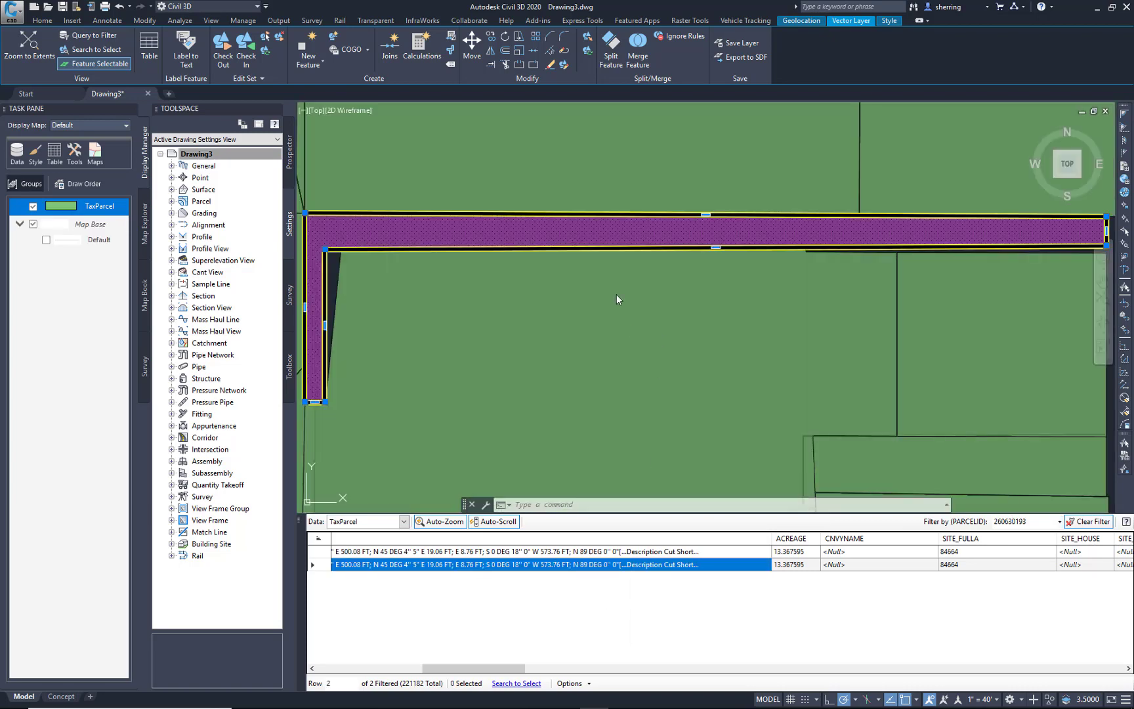
- Clear the selection and check out the large rectangular parcel just north of the narrow L-shaped parcel
scroll(674, 303, "down", 10)
key("Escape")
key("Escape")
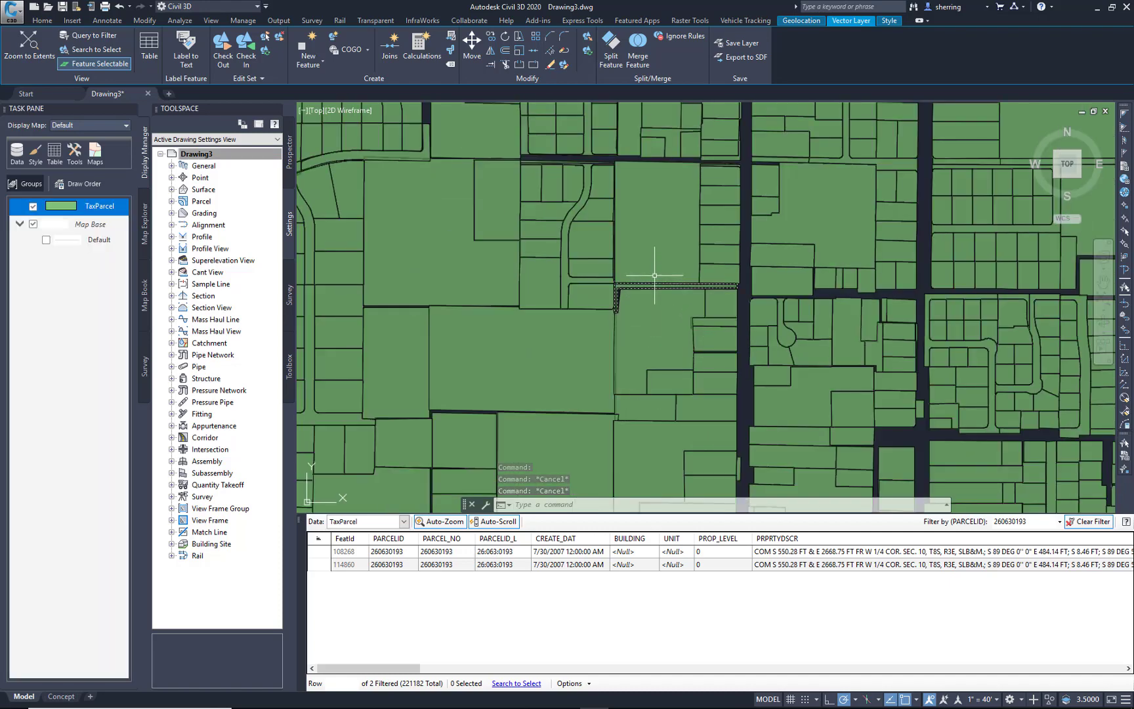
left_click(656, 237)
scroll(752, 244, "up", 3)
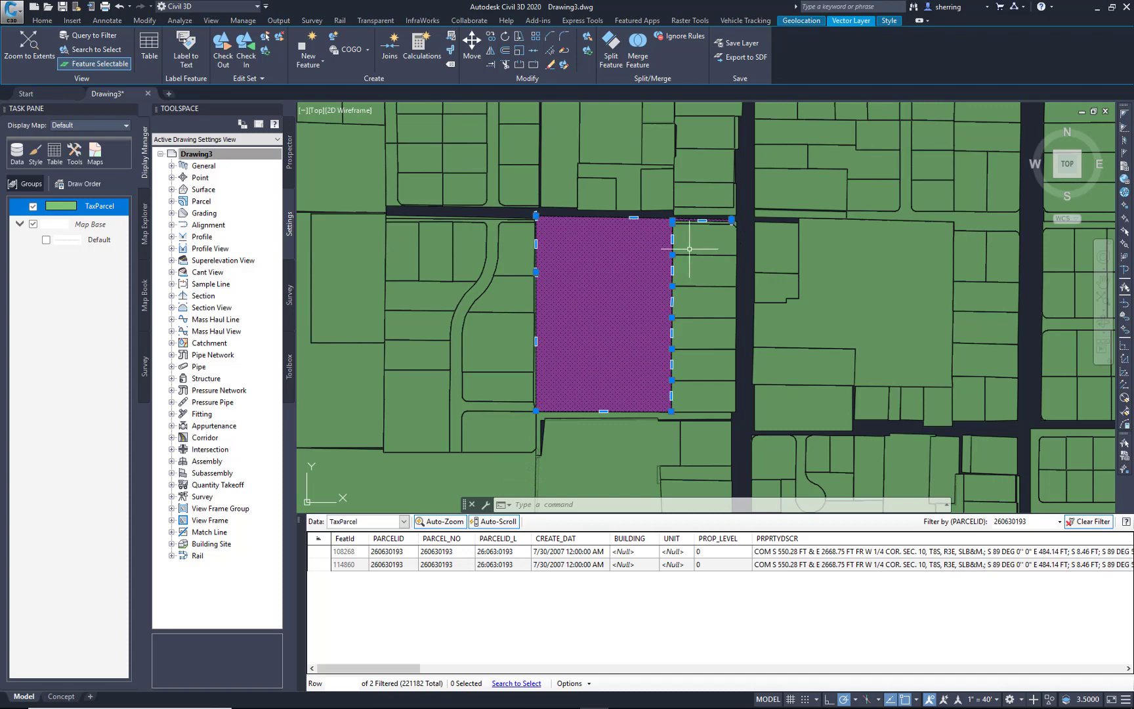
right_click(605, 264)
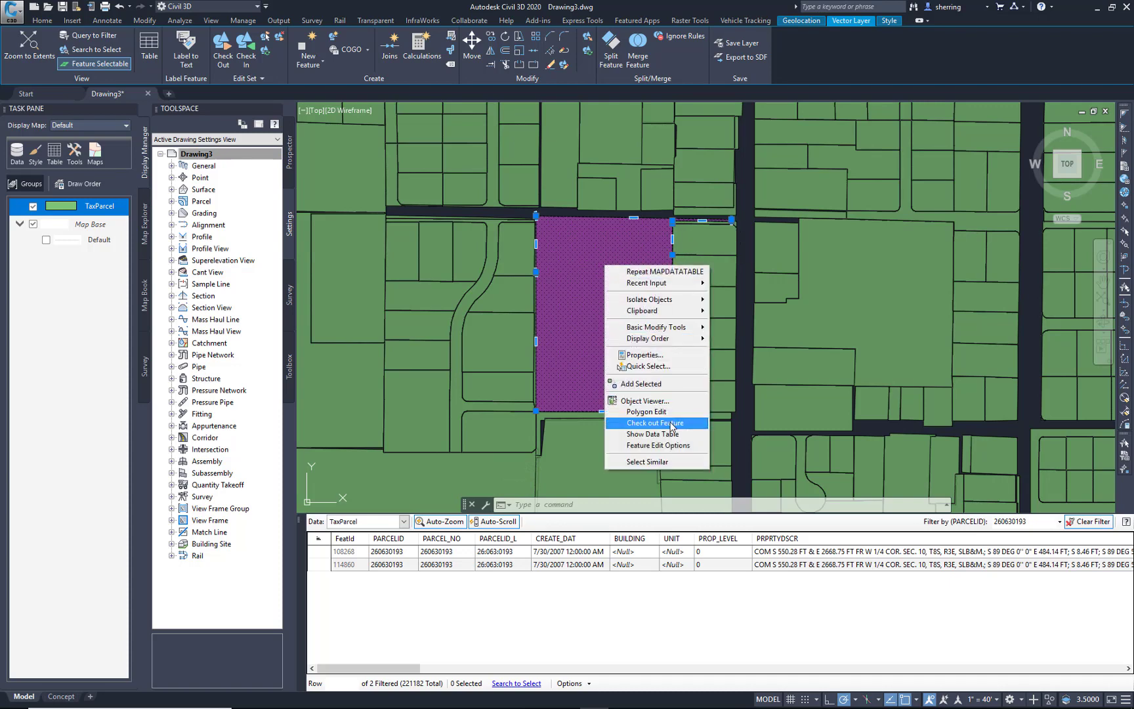
left_click(650, 423)
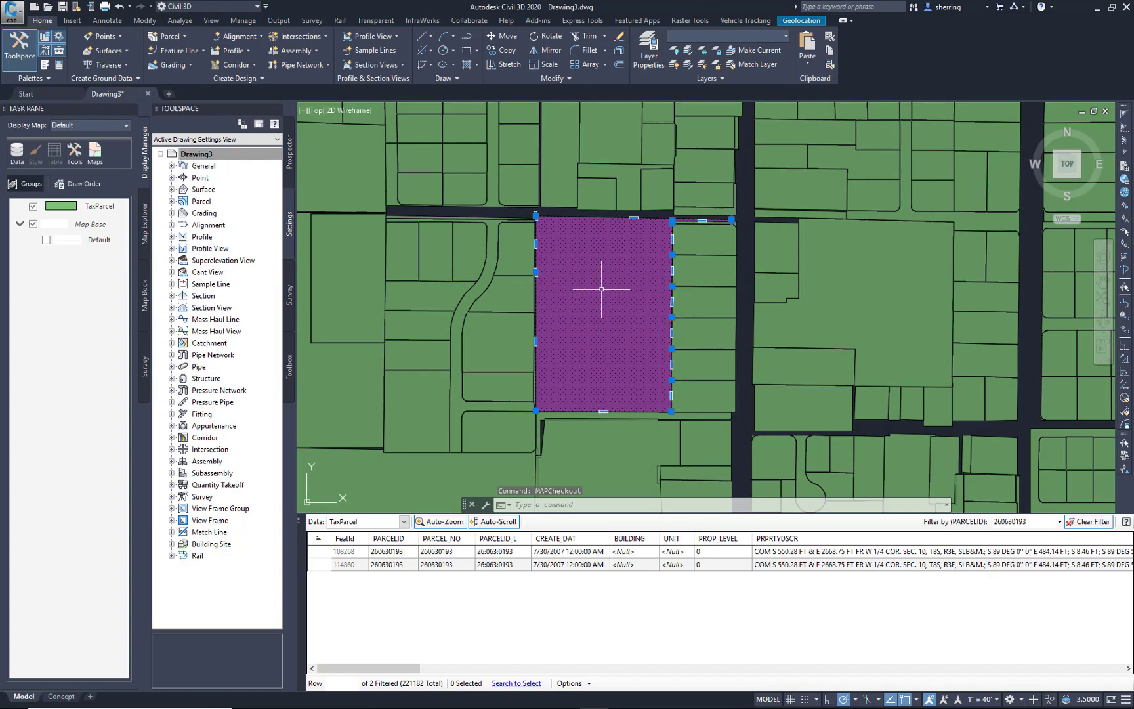
- Explode the checked-out parcel feature into plain linework
type("x")
key("Return")
middle_click_drag(593, 273, 578, 300)
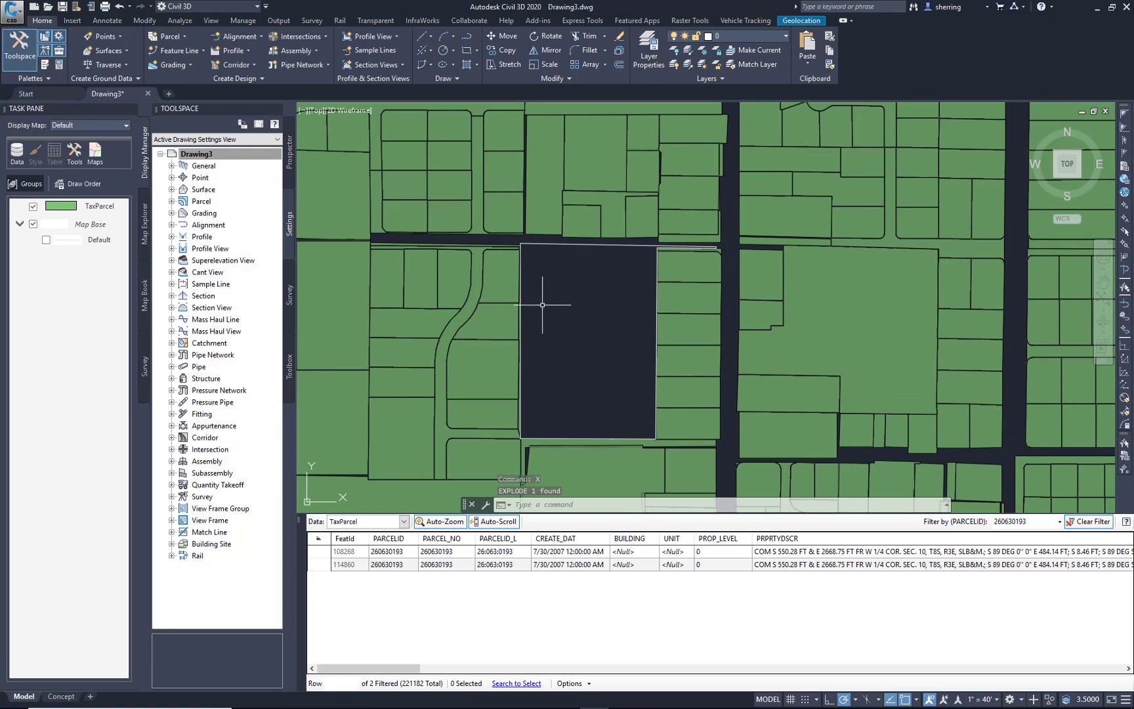
right_click(99, 206)
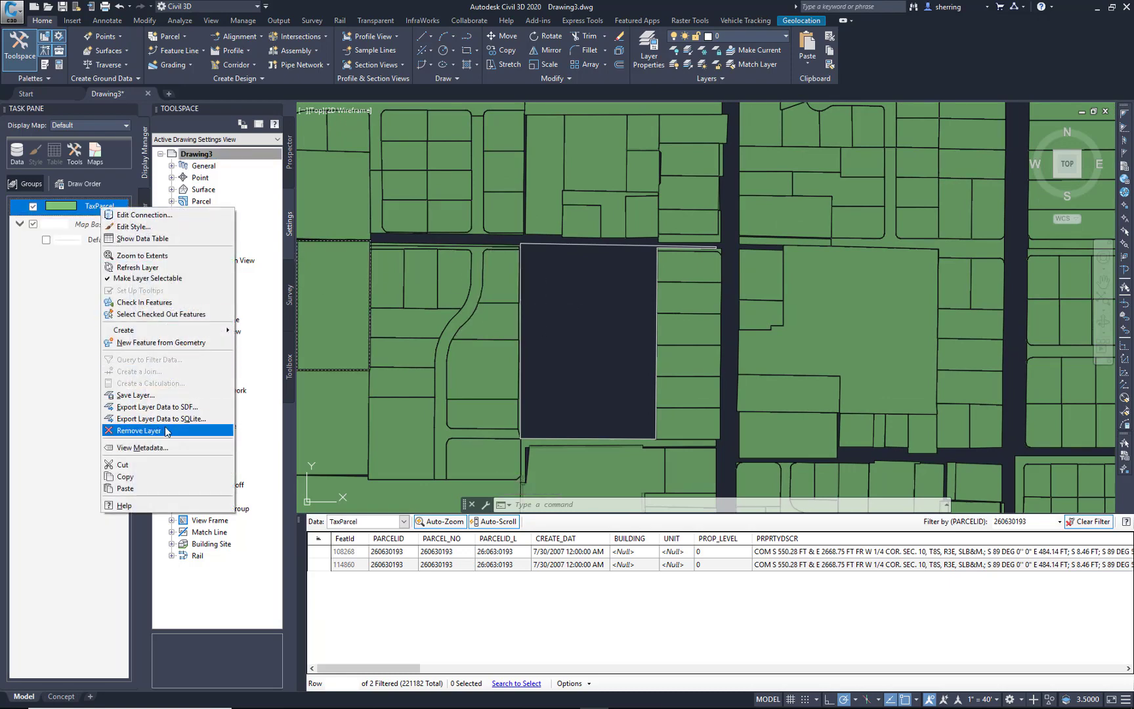
left_click(592, 349)
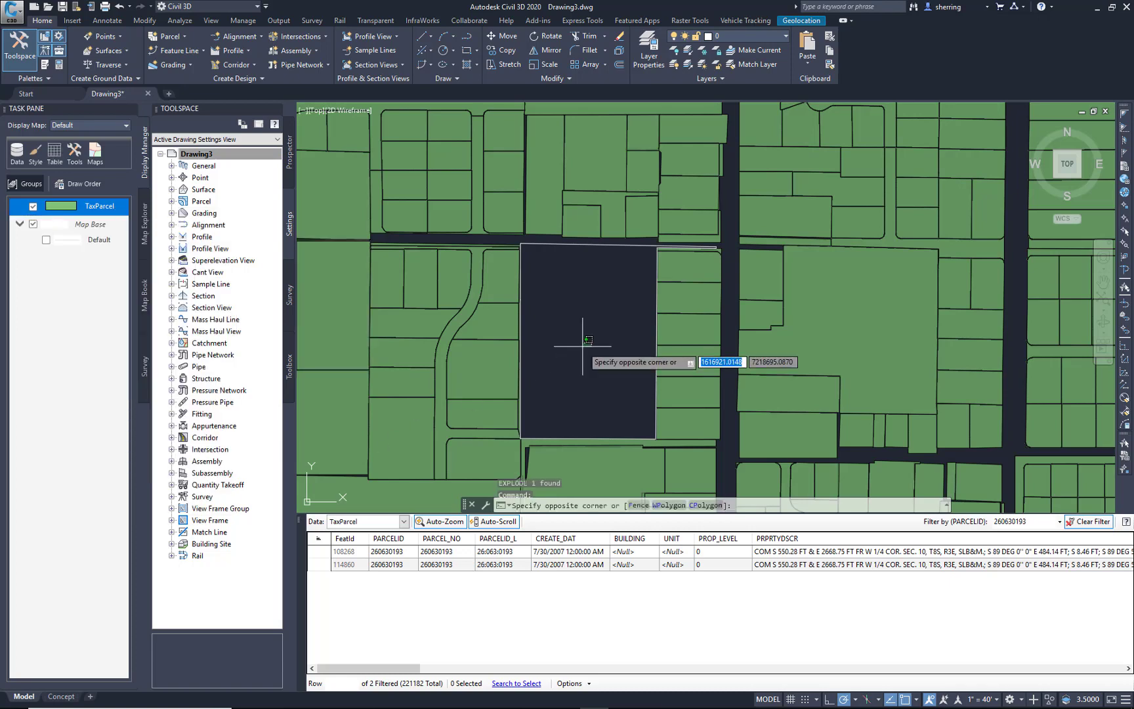
key("Escape")
key("Escape")
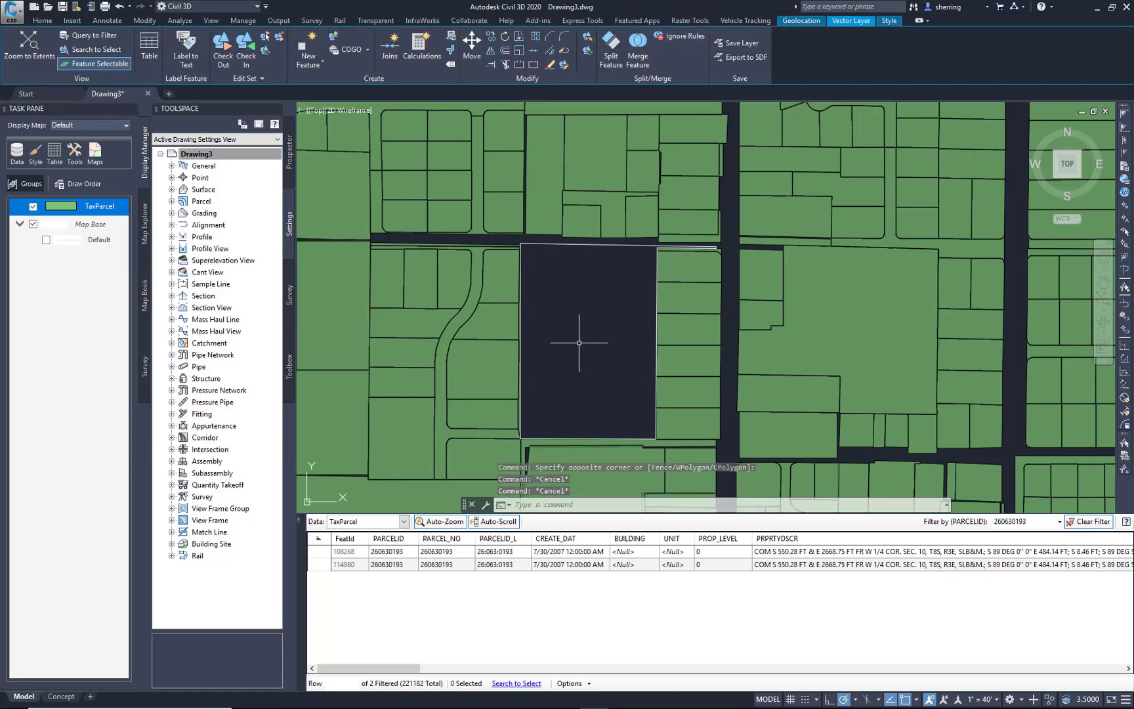
scroll(586, 250, "up", 2)
type("p")
key("Return")
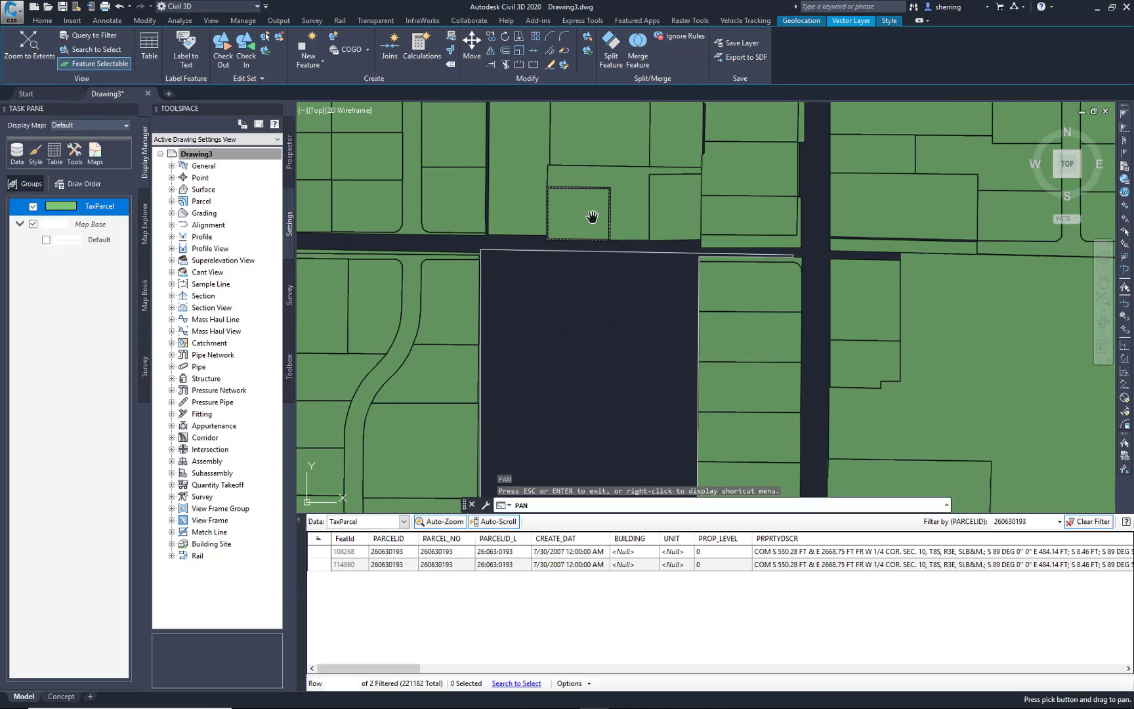
key("Escape")
- Draw a polyline from the lot north of the exploded parcel down its middle to the south boundary, then west to the parcel corner
type("pl")
key("Return")
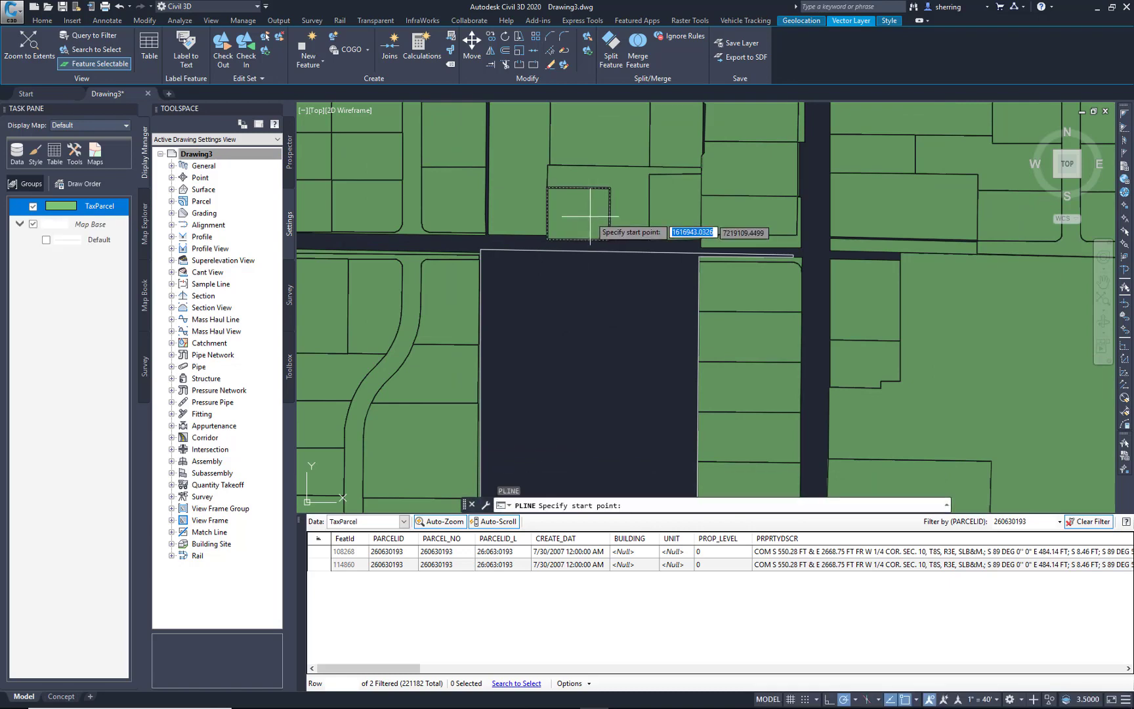
left_click(591, 216)
middle_click_drag(591, 370, 591, 229)
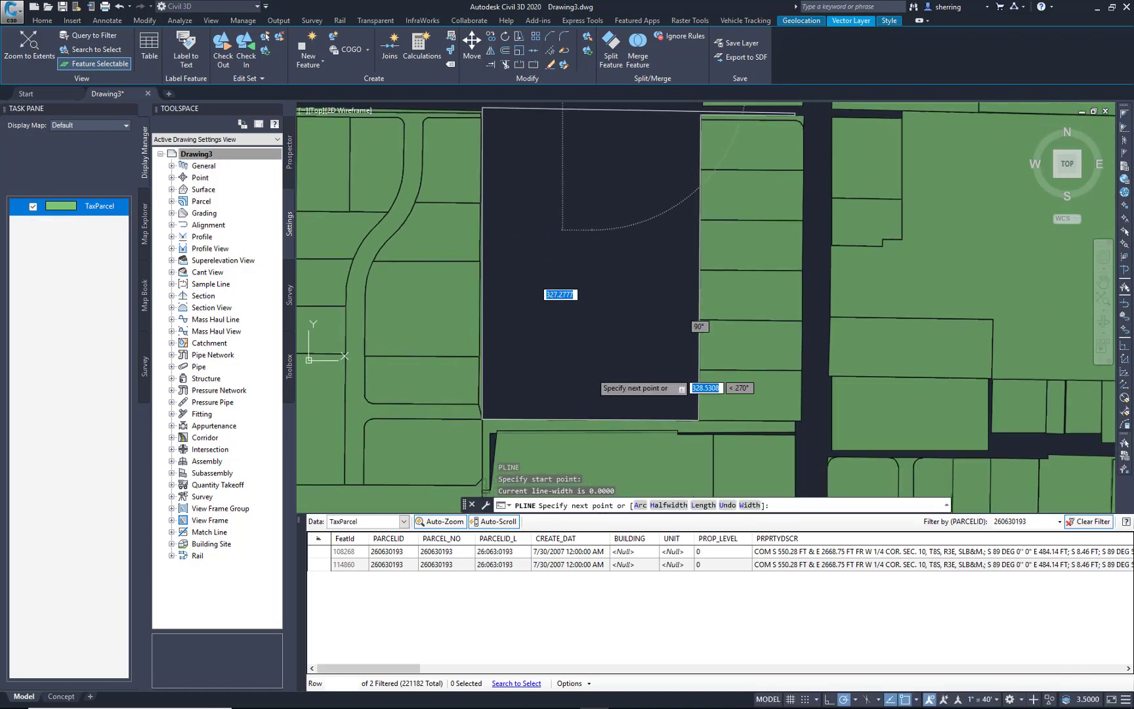
left_click(592, 419)
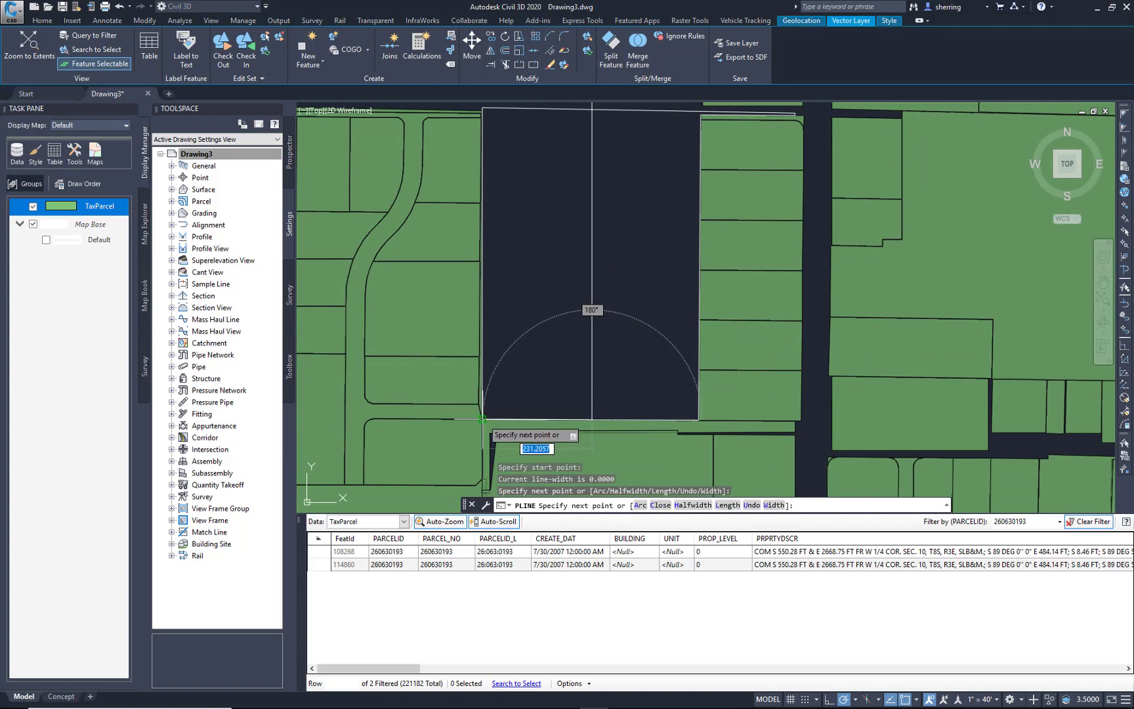
left_click(577, 410)
key("Return")
- Set the Fillet radius to 75
type("f")
key("Return")
type("r")
key("Return")
type("75")
key("Return")
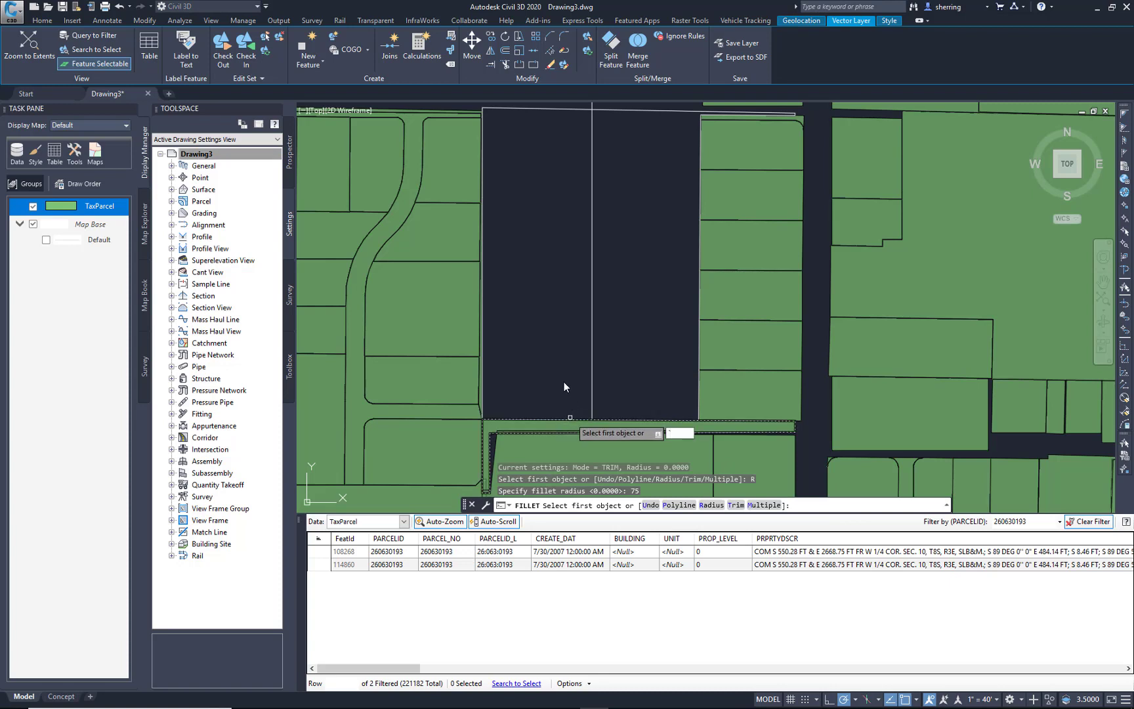
key("Escape")
type("p")
key("Return")
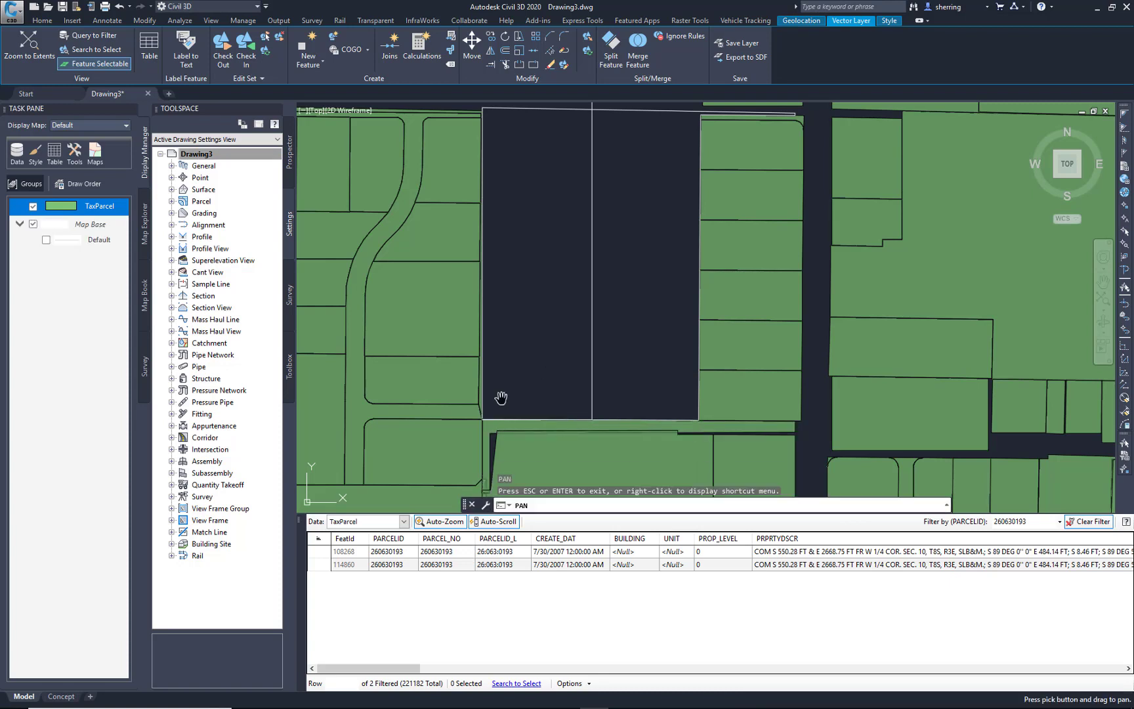
key("Escape")
- Draw a horizontal polyline across the parcel near its south end, from the adjoining west lot corner to the east boundary
type("Pl")
key("Return")
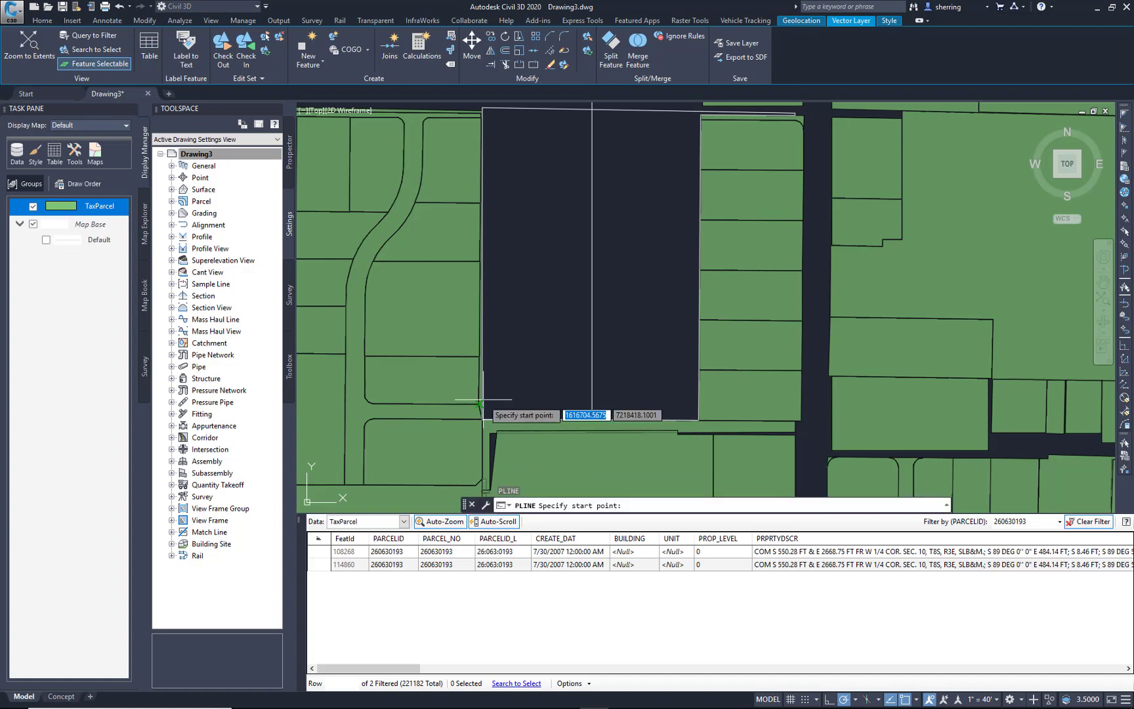
left_click(479, 404)
left_click(697, 403)
key("Return")
- Draw a horizontal polyline about 464 ft long across the parcel just below its north boundary
key("Return")
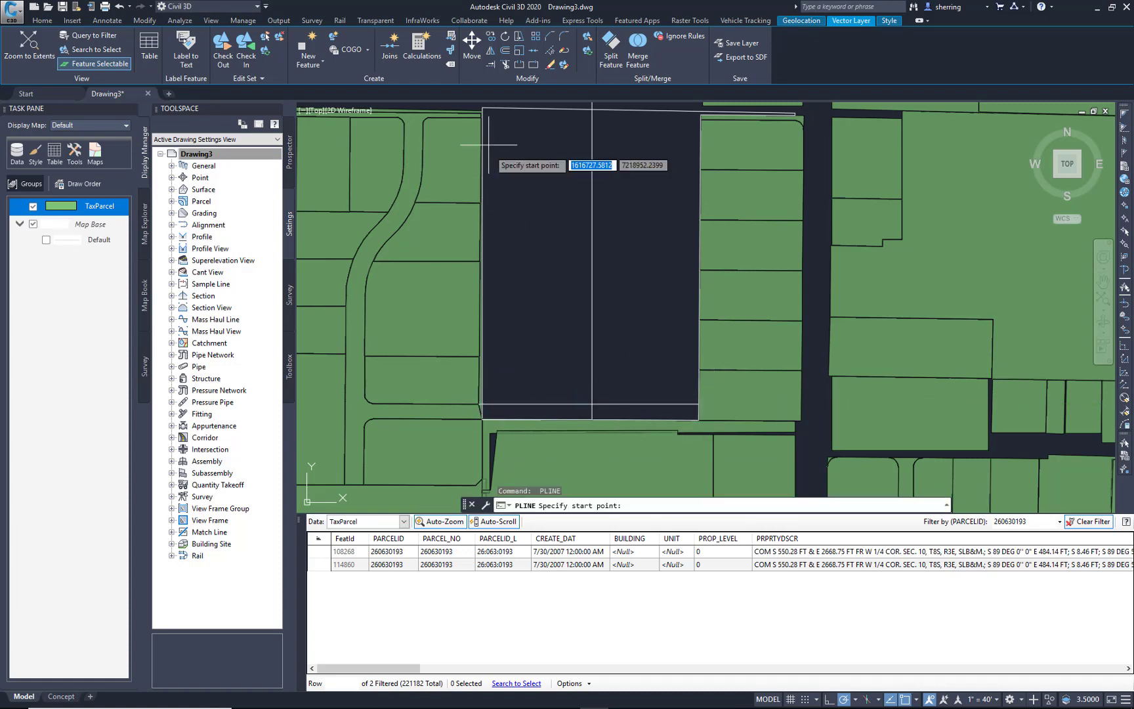
left_click(481, 118)
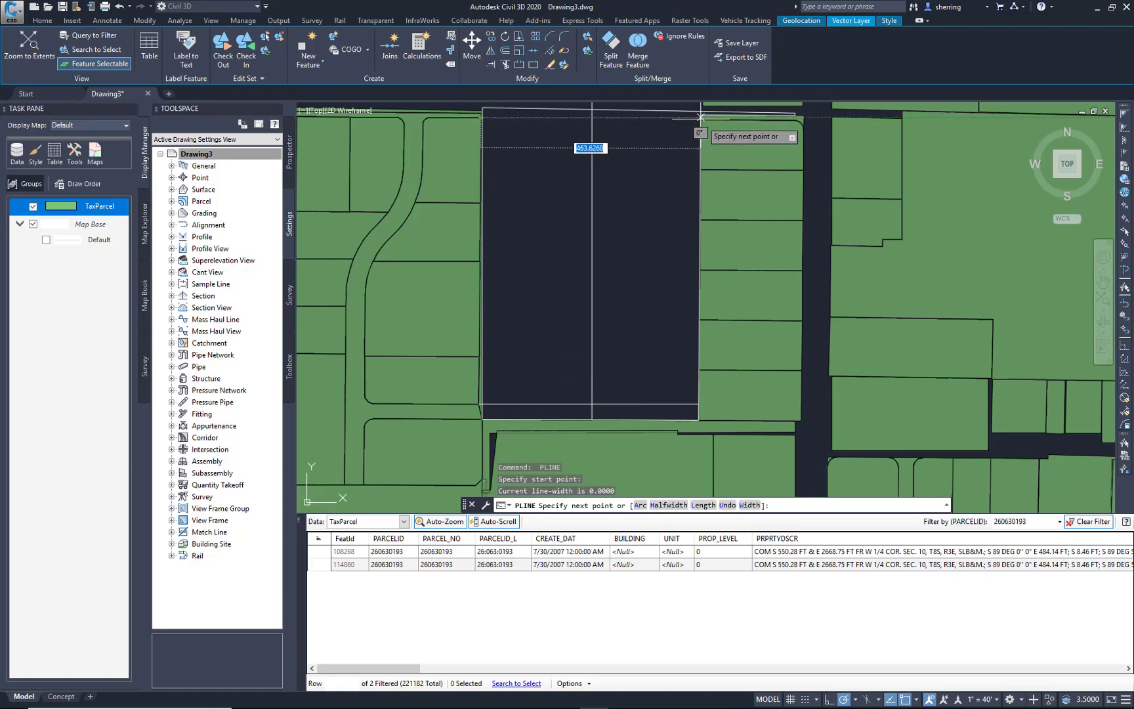
left_click(700, 118)
key("Return")
- Offset the central L-shaped polyline 25 ft to both sides
type("o")
key("Return")
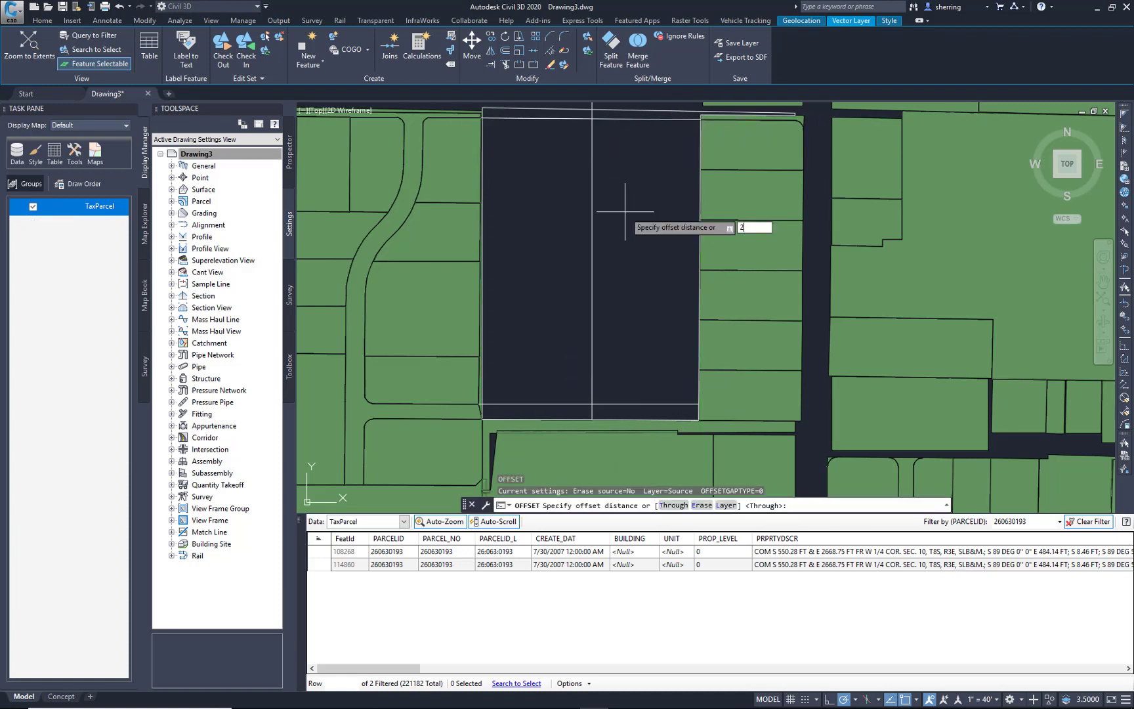
type("25")
key("Return")
left_click(591, 246)
left_click(594, 269)
left_click(592, 269)
left_click(547, 278)
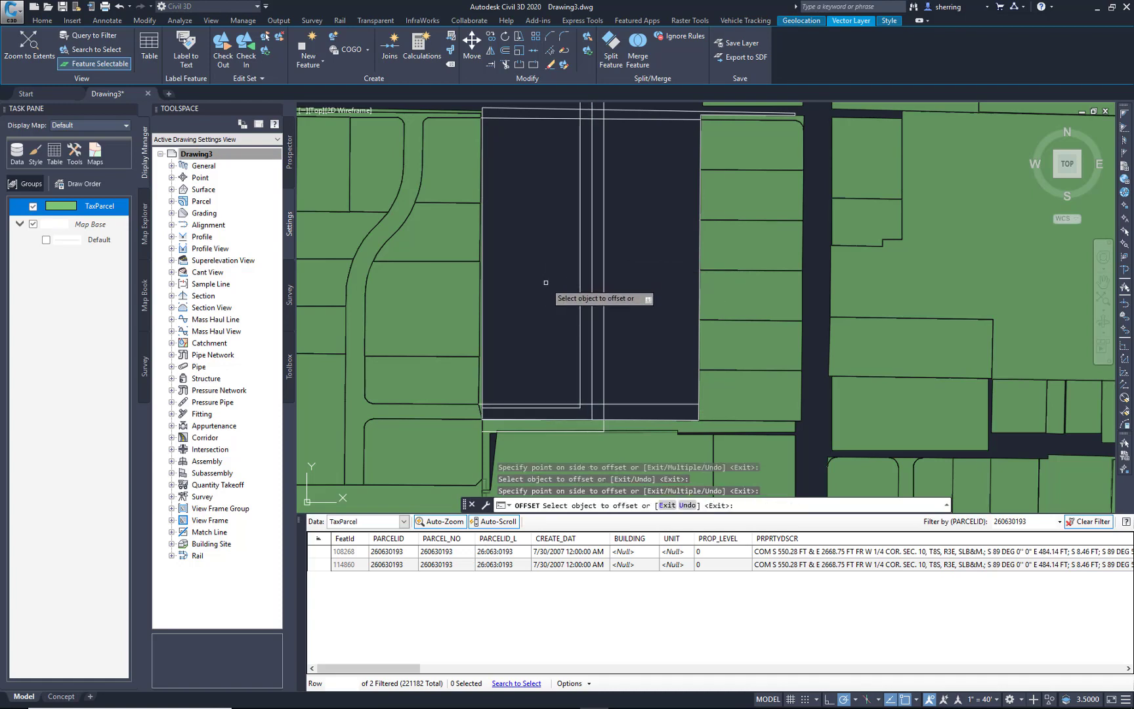
key("Return")
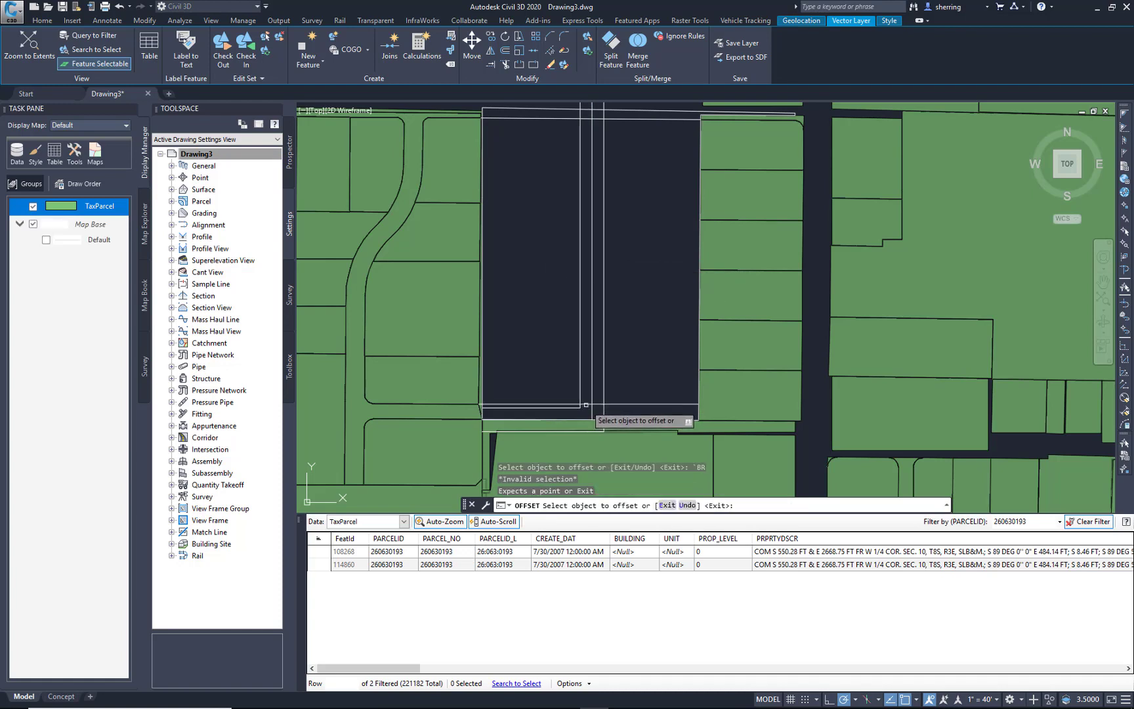
left_click(592, 403)
left_click(588, 402)
type("'BR")
key("Return")
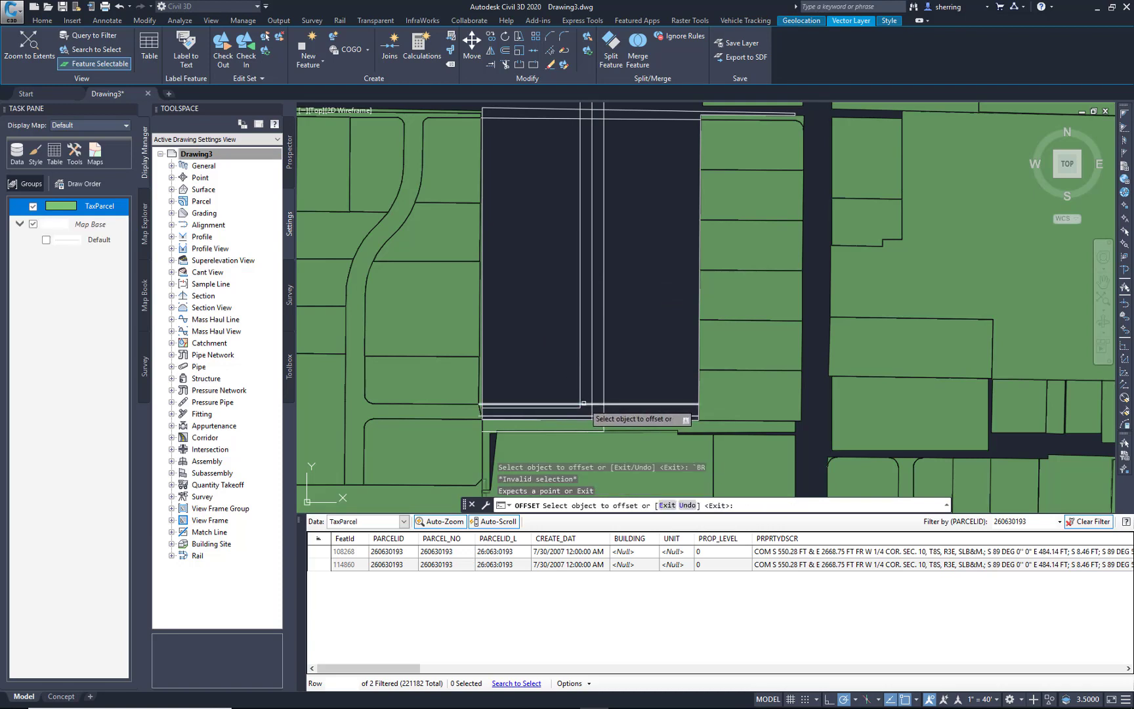
key("Escape")
key("Escape")
key("Escape")
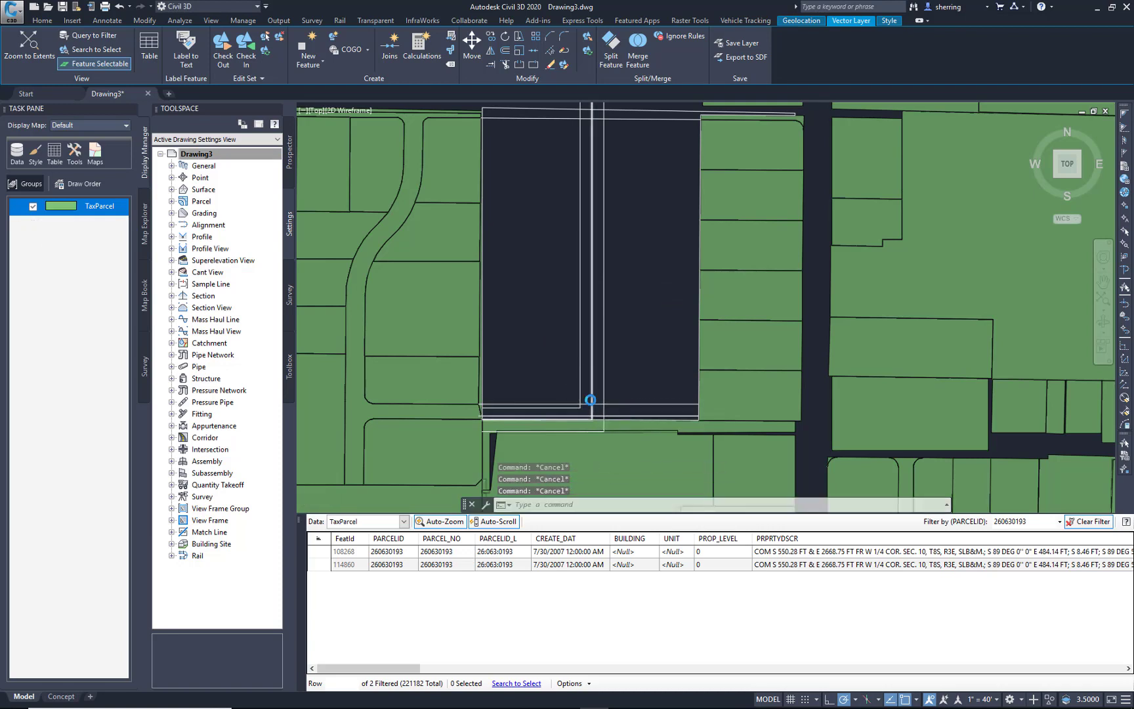
- Break the southern horizontal polyline between the two offset road lines
scroll(588, 401, "up", 2)
type("br")
key("Return")
left_click(587, 402)
key("Escape")
- Fillet the corners where both offset road lines meet the southern horizontal line, using a radius of 25
type("f")
key("Return")
type("r")
key("Return")
type("25")
key("Return")
left_click(560, 407)
left_click(572, 396)
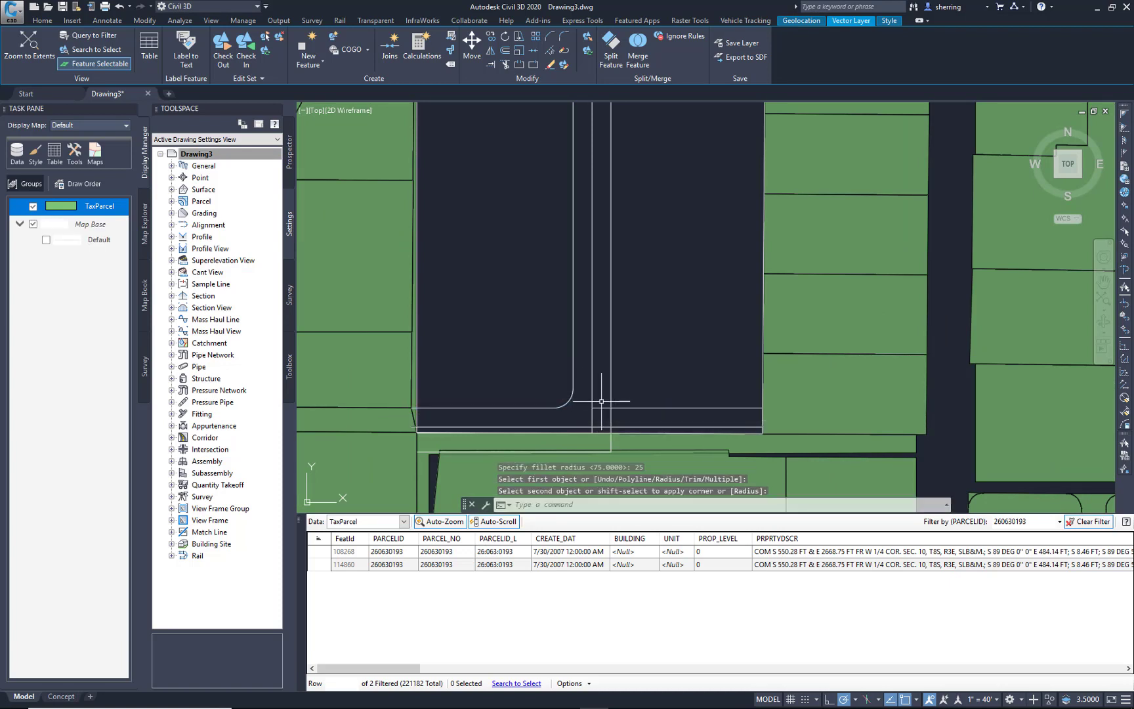
key("Return")
left_click(611, 410)
key("Escape")
- Break the horizontal polyline near the parcel's north boundary between the two offset road lines
scroll(623, 393, "down", 3)
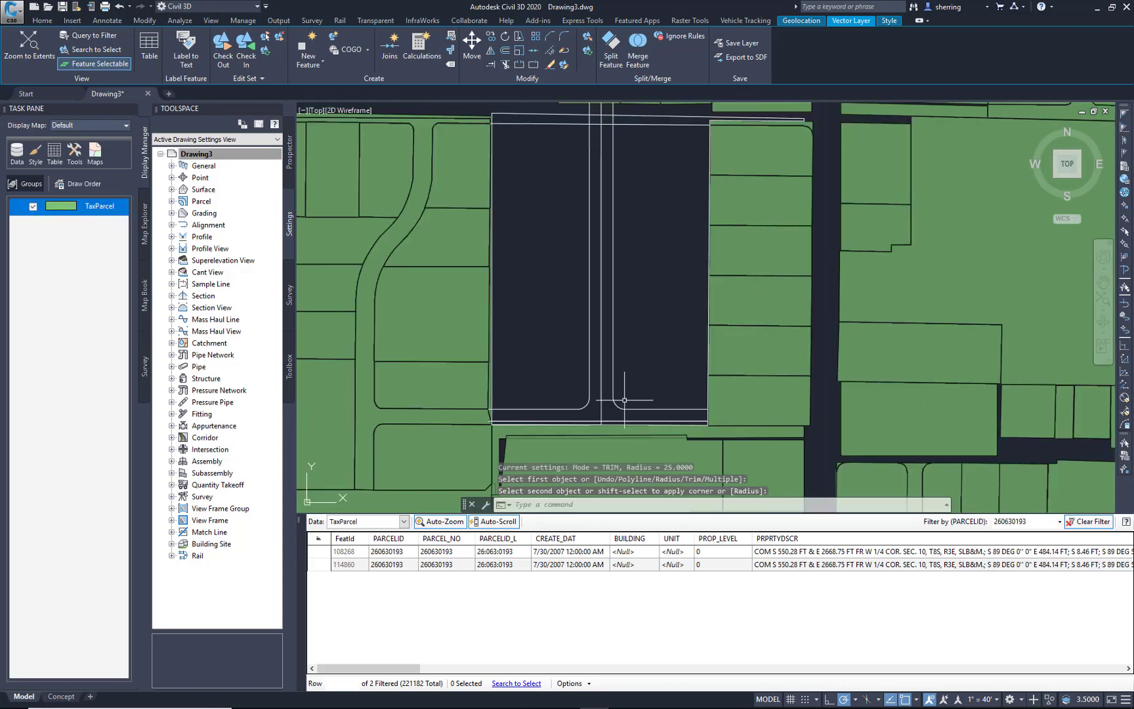
middle_click_drag(621, 182, 619, 271)
type("br")
key("Return")
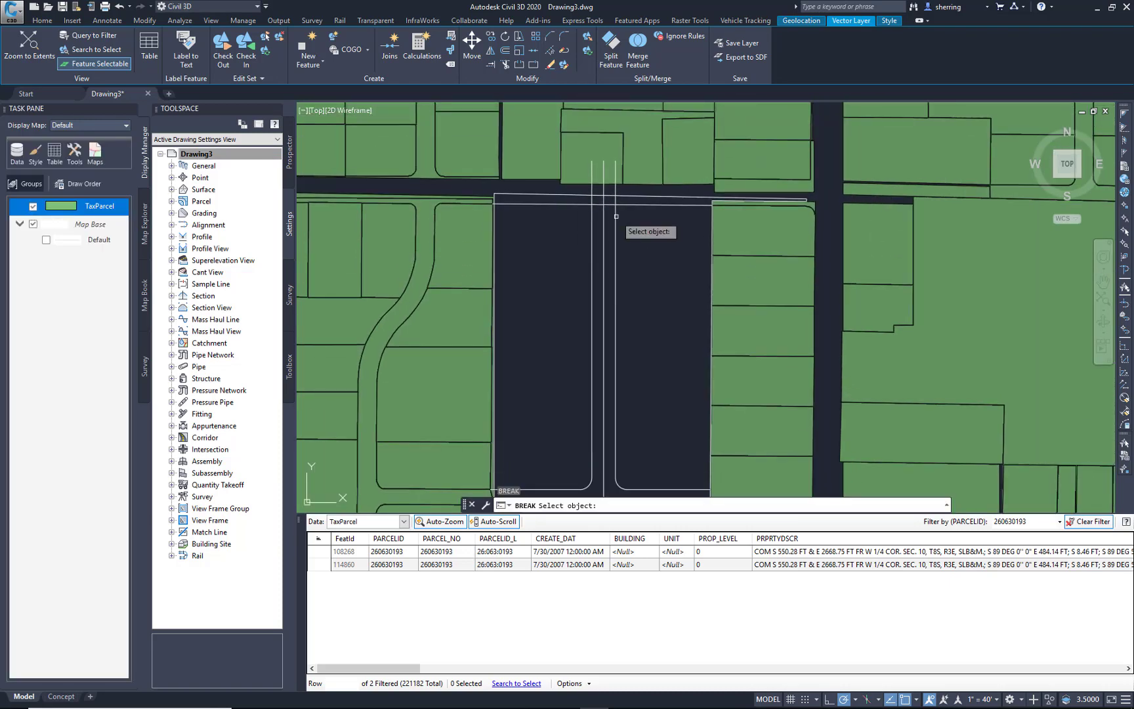
scroll(617, 207, "up", 2)
key("Escape")
- Fillet the corners where both offset road lines meet the northern horizontal line, keeping the 25 radius
type("f")
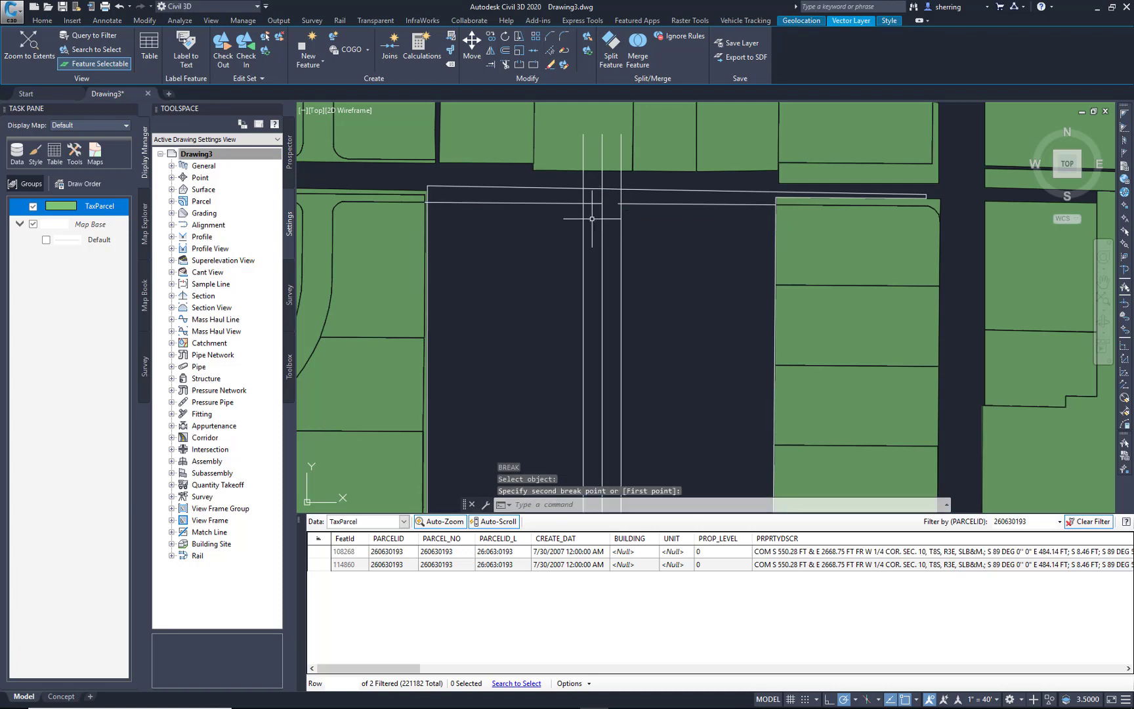
key("Return")
left_click(570, 201)
left_click(583, 227)
key("Return")
left_click(621, 210)
left_click(631, 204)
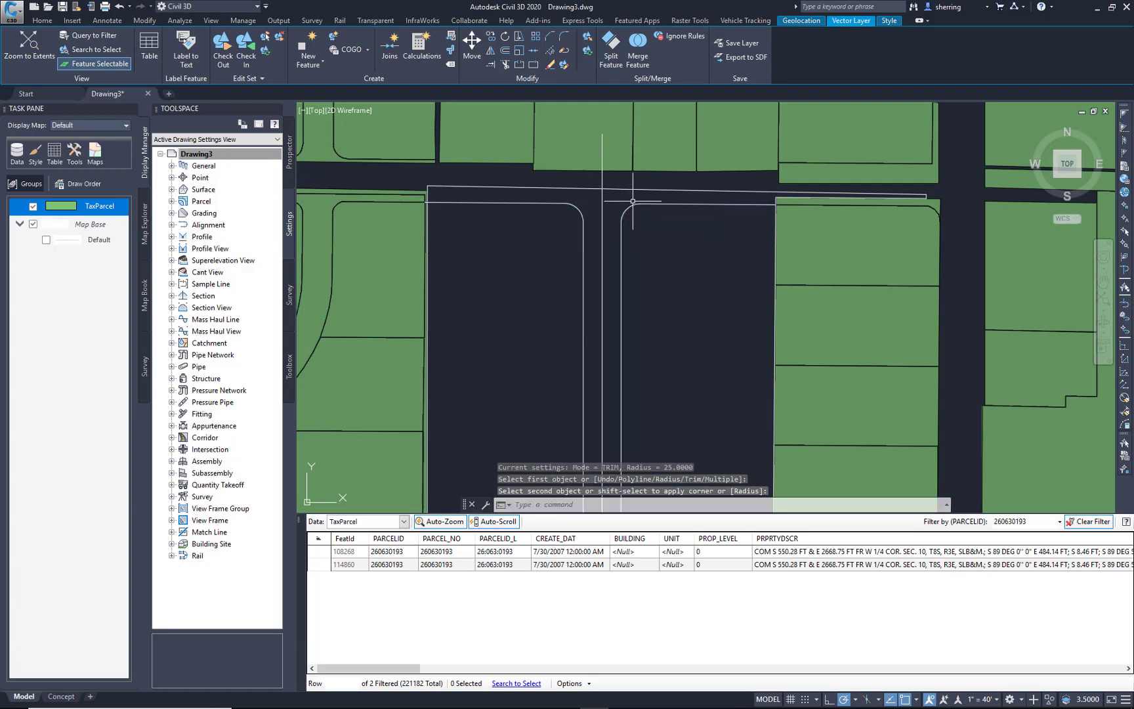
- Create parcels from the outer boundary and the two filleted block outlines, with automatic segment labels turned off
scroll(631, 204, "down", 2)
left_click(43, 21)
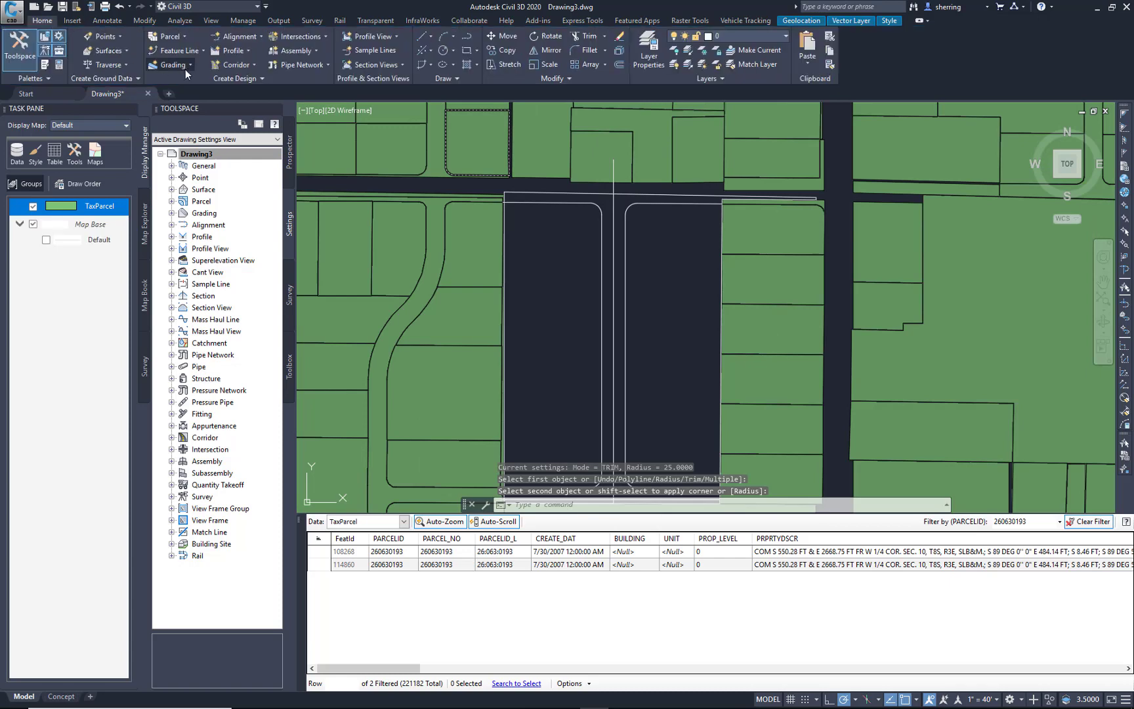
left_click(574, 196)
scroll(574, 201, "down", 2)
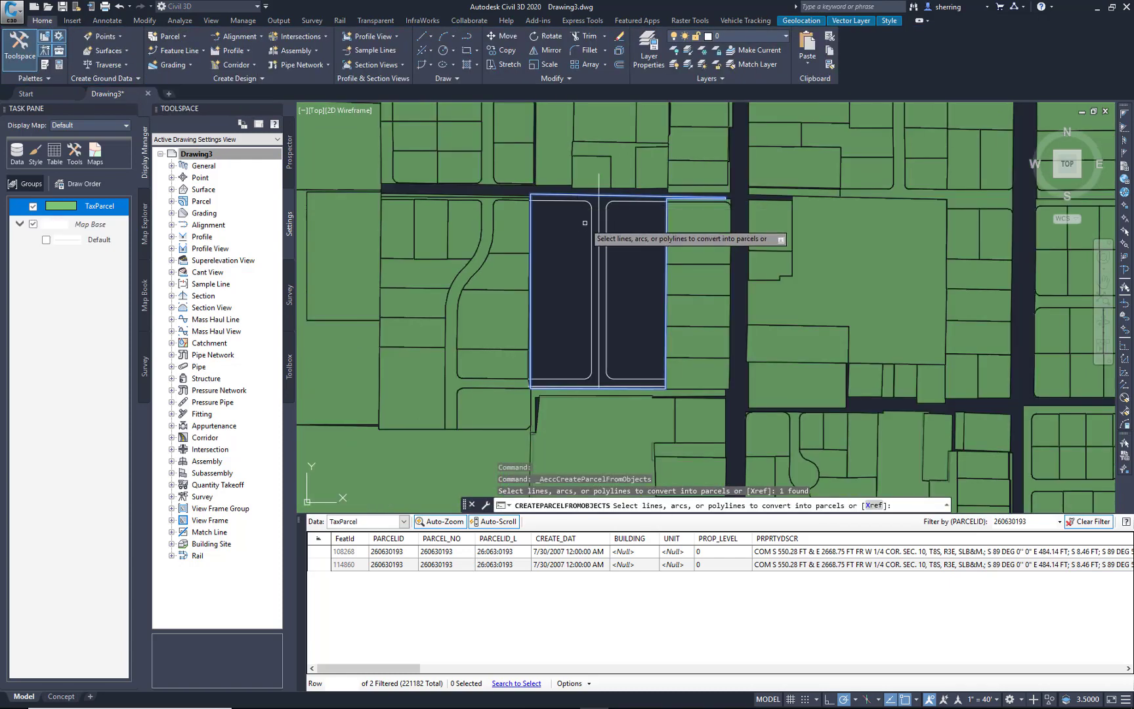
left_click(590, 218)
left_click(606, 231)
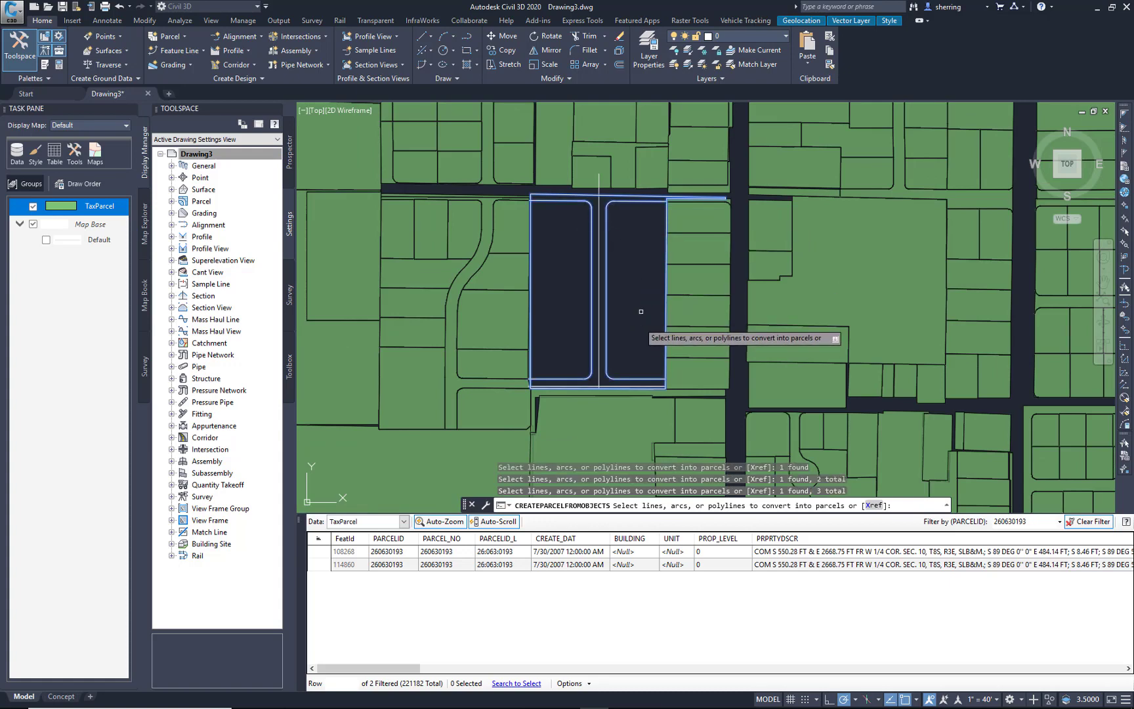
key("Return")
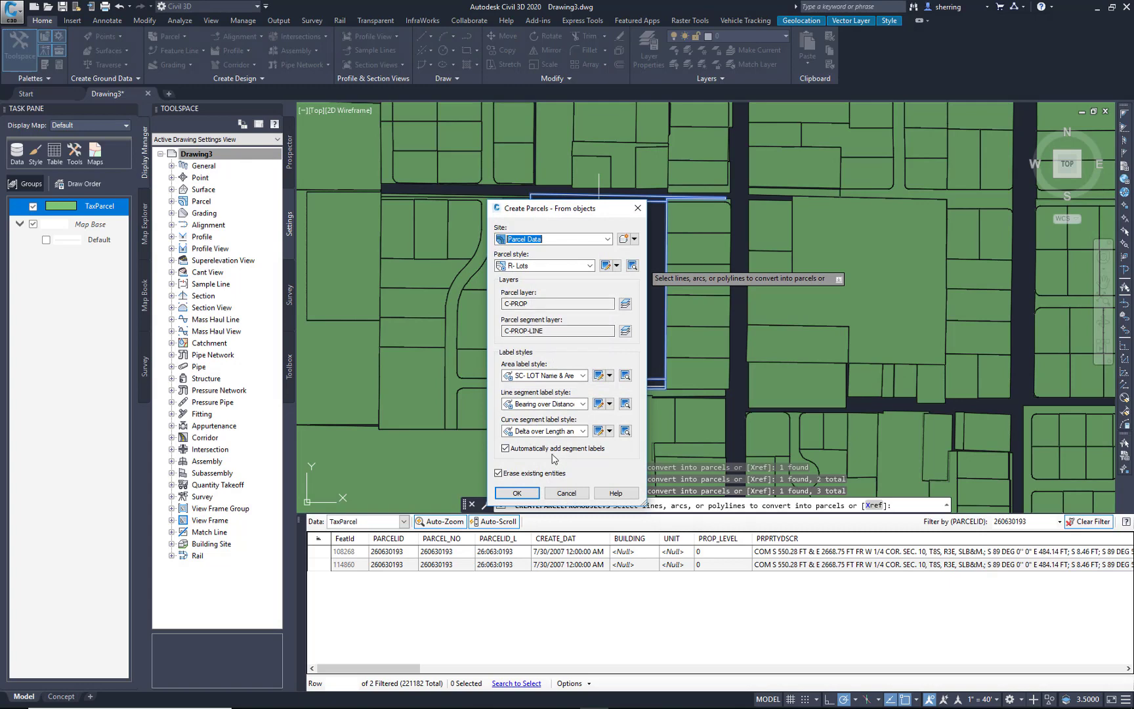
left_click(552, 450)
left_click(553, 379)
left_click(553, 380)
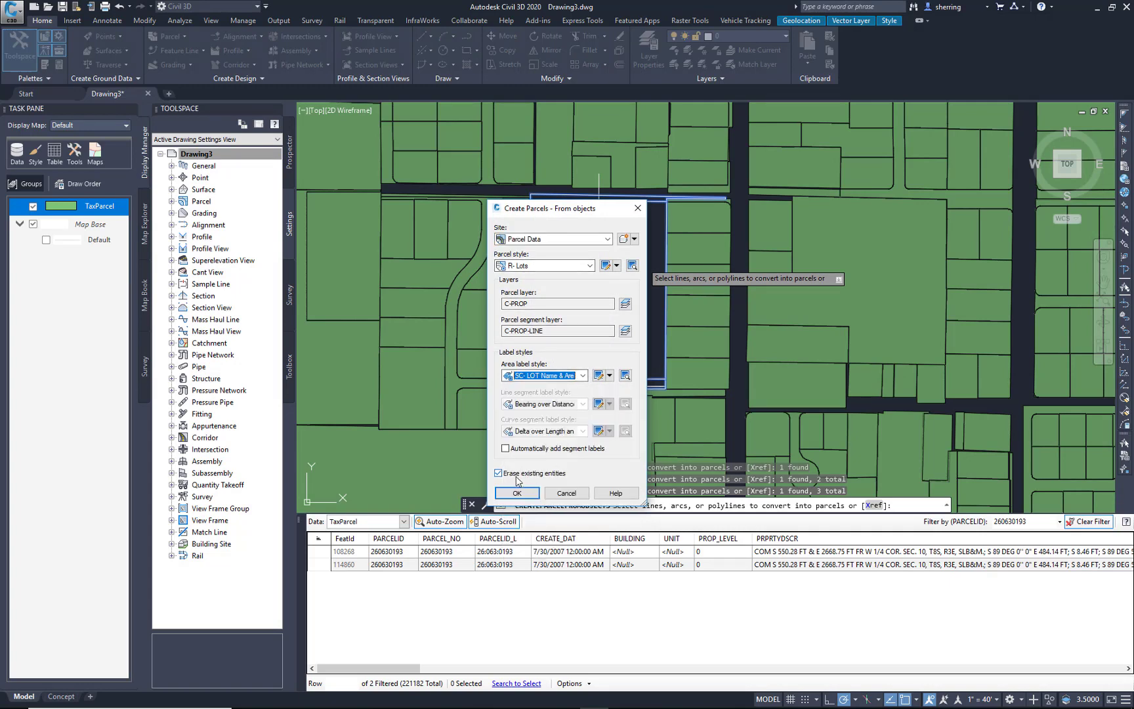
left_click(518, 493)
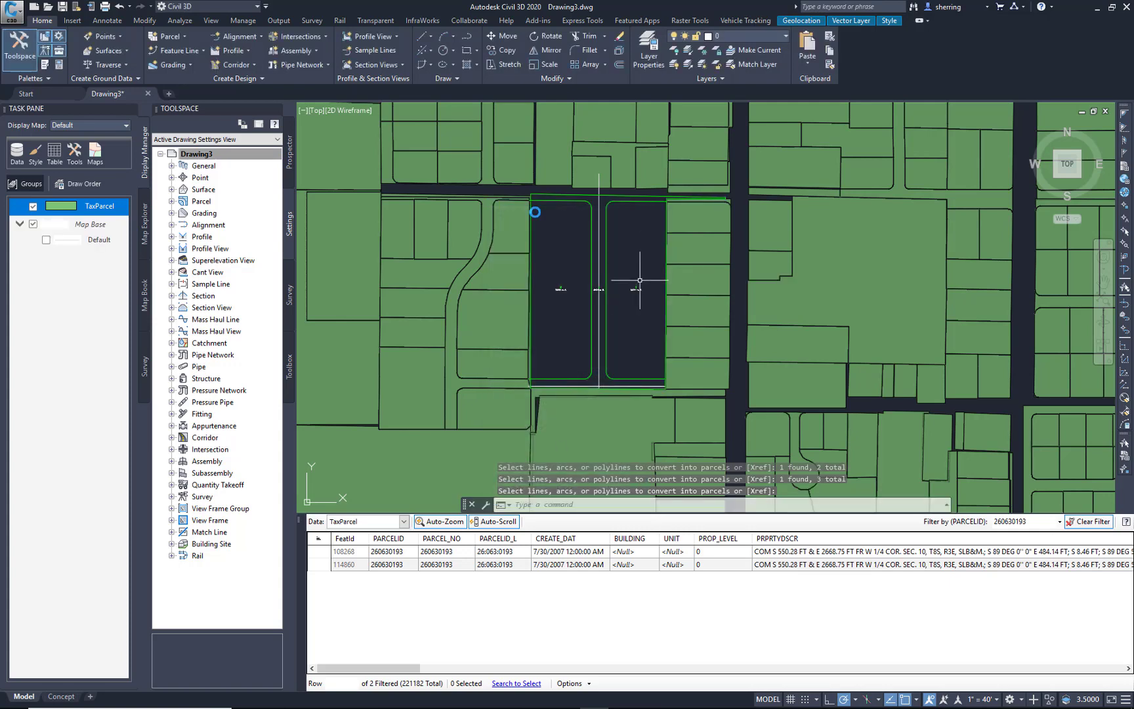
- Open the Parcel Layout Tools and expand their parcel sizing and automatic layout parameters
scroll(613, 282, "up", 2)
scroll(516, 295, "up", 3)
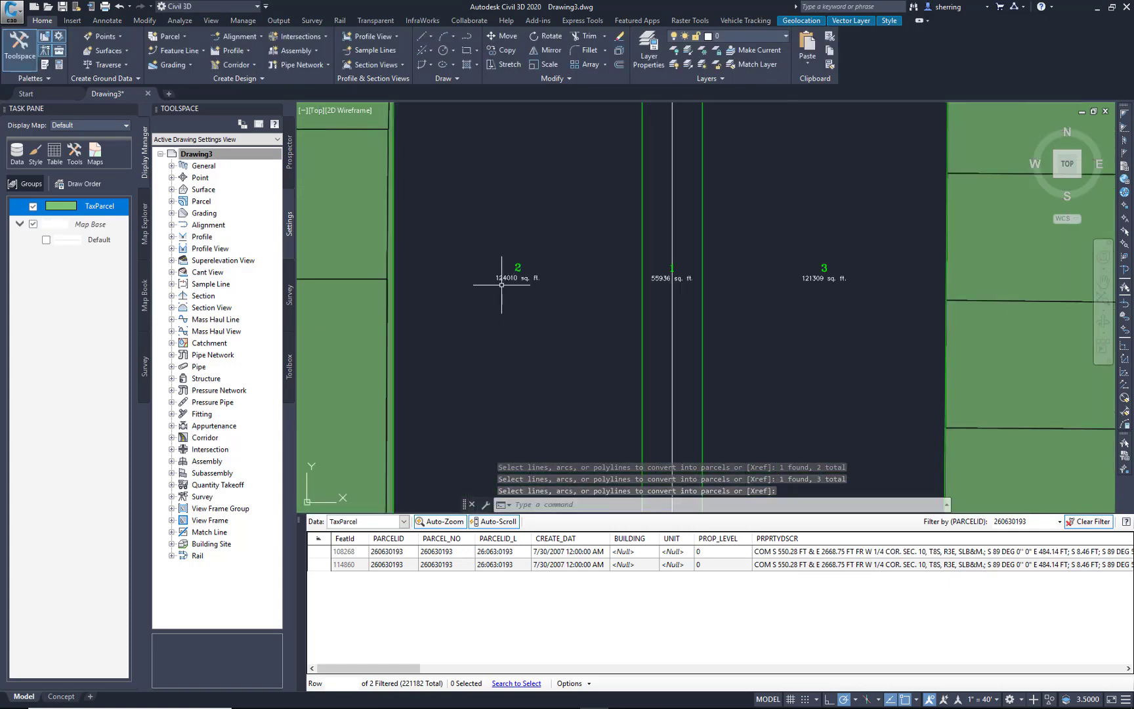
scroll(656, 295, "down", 3)
scroll(663, 282, "up", 2)
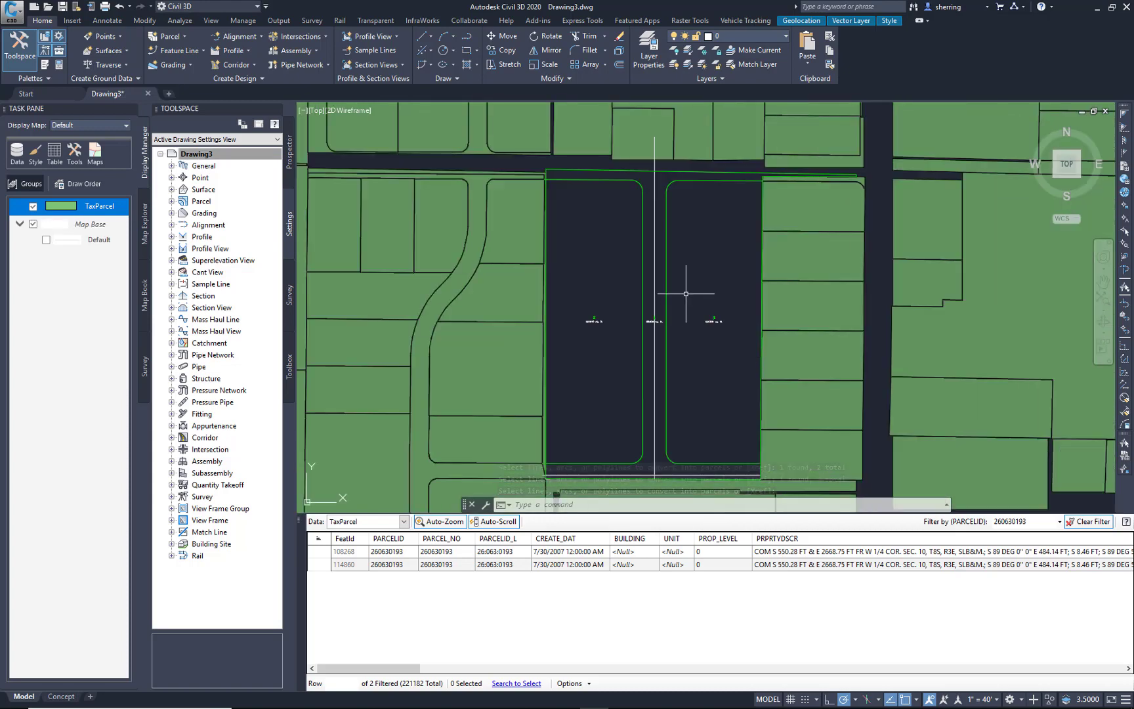
left_click(169, 37)
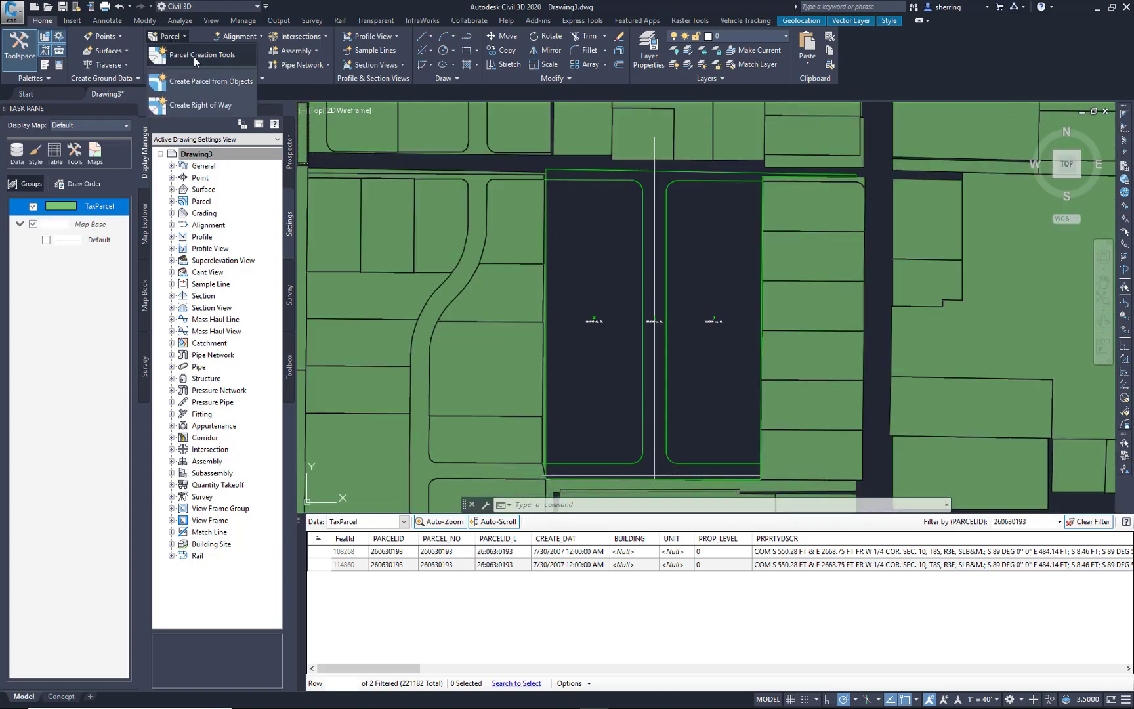
left_click(197, 55)
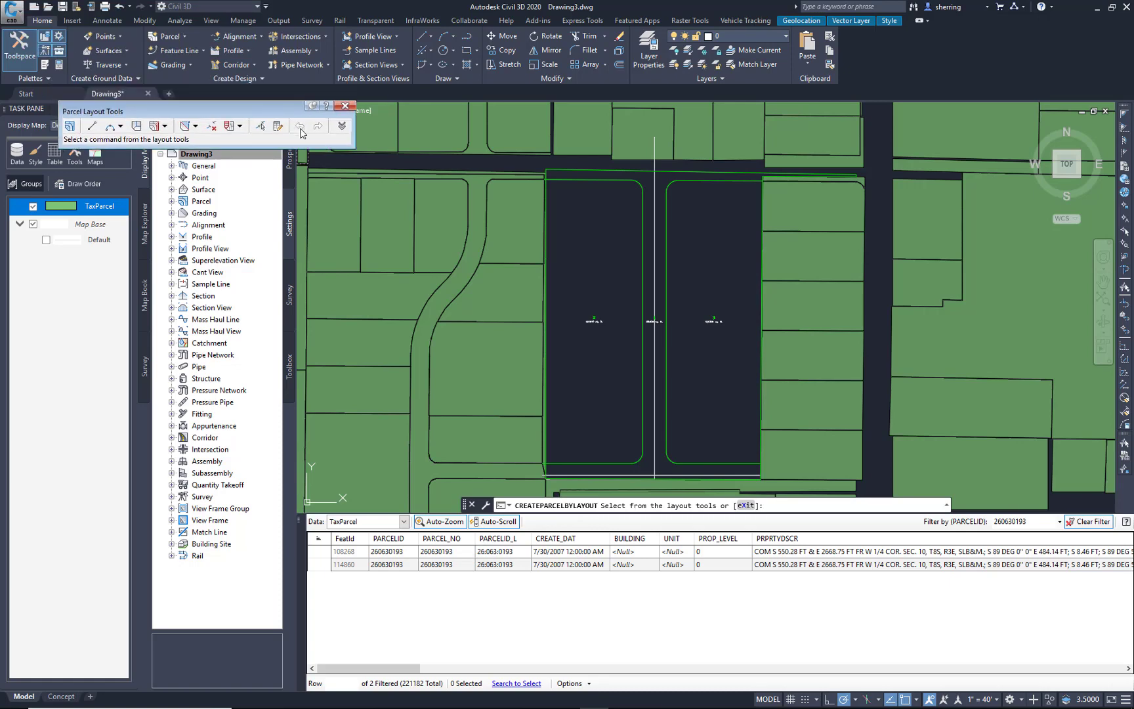
left_click(341, 126)
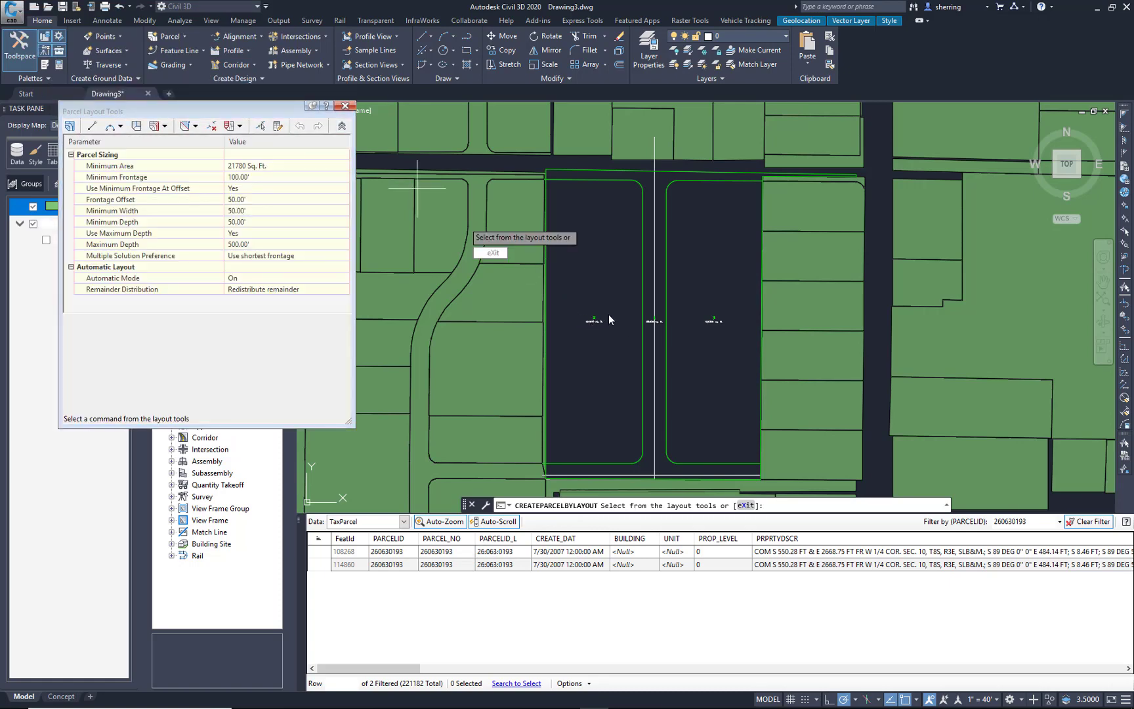
- Set the minimum parcel area to 43560/2 sq. ft
scroll(587, 316, "up", 5)
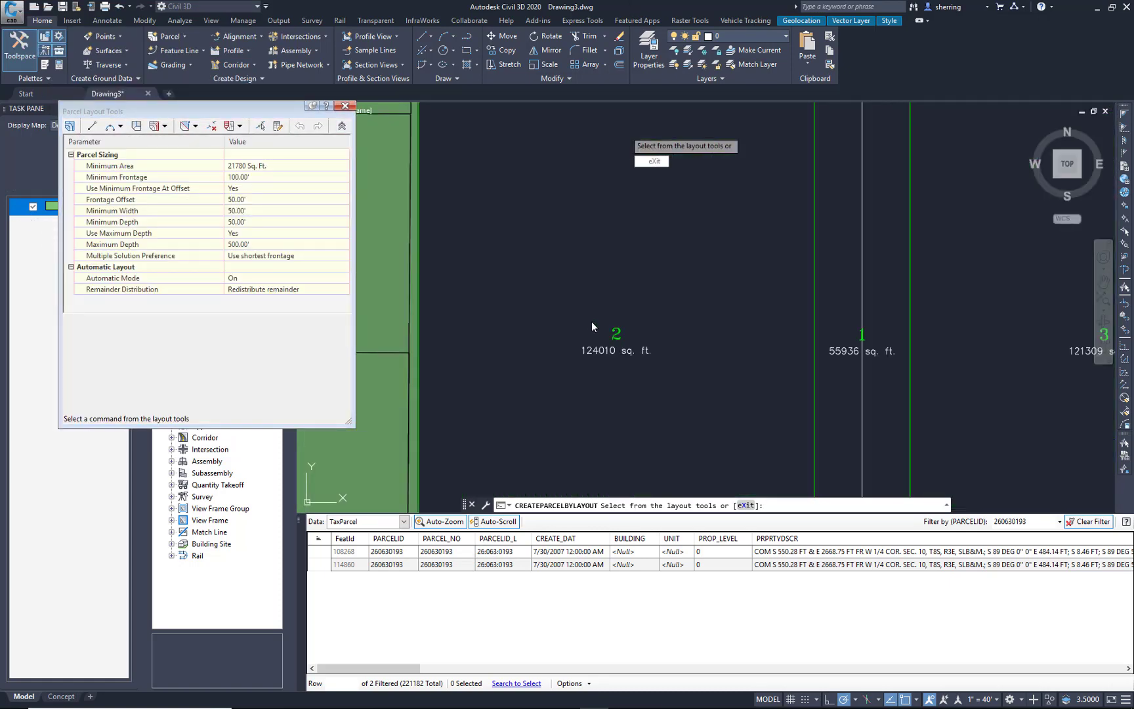
scroll(586, 276, "down", 5)
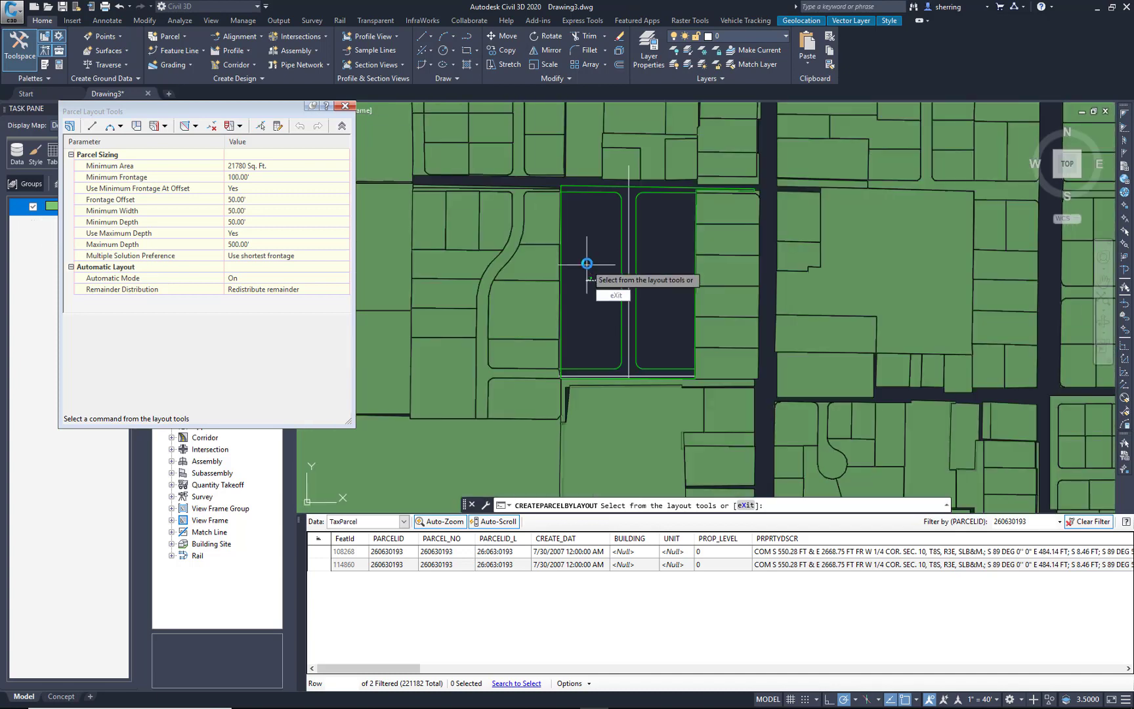
left_click(277, 167)
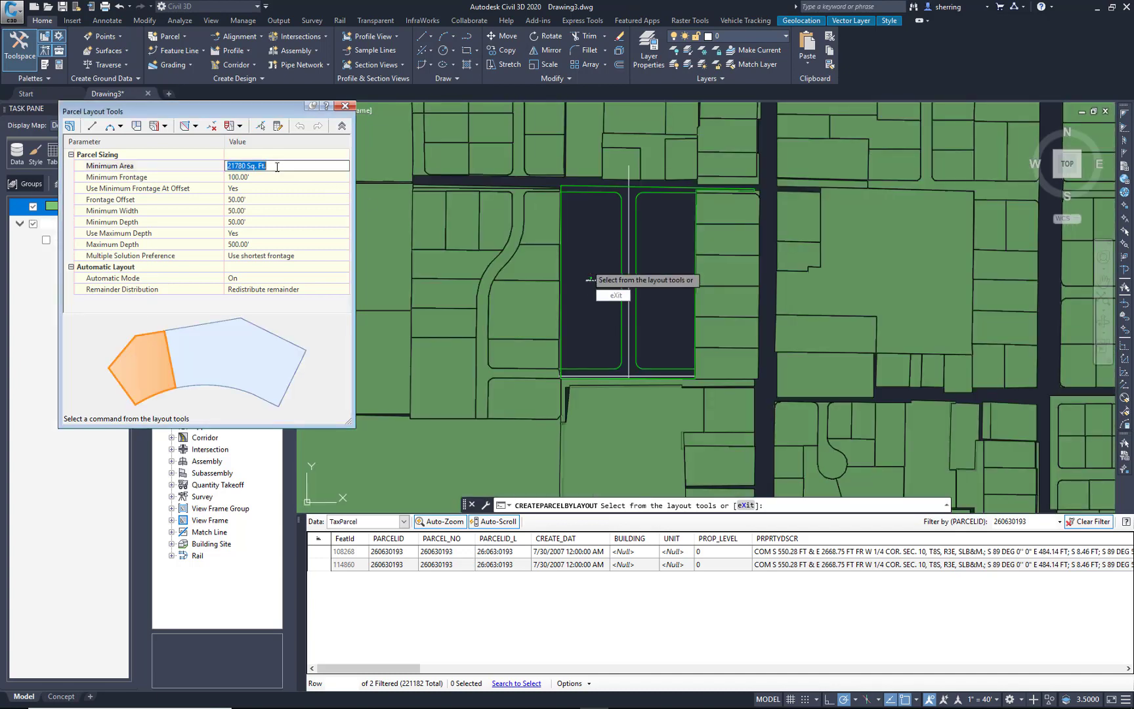
type("43560/2")
key("Return")
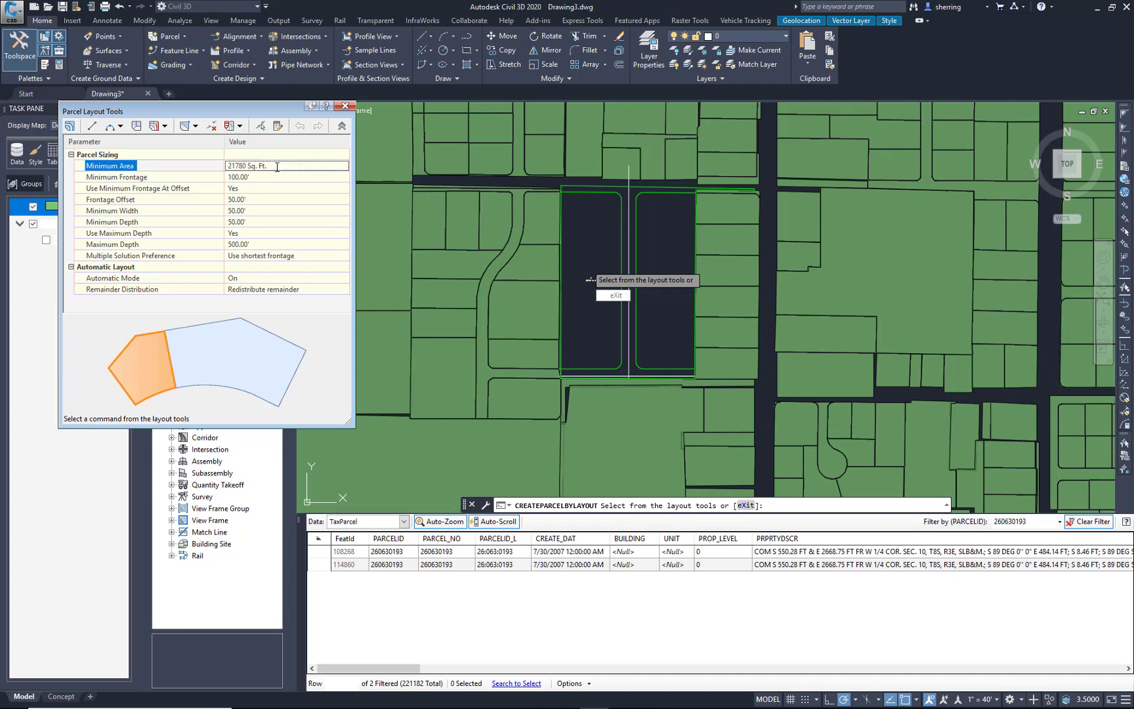
- Set the minimum parcel area to 43560/3 sq. ft. and the remainder distribution to Redistribute remainder
left_click(276, 166)
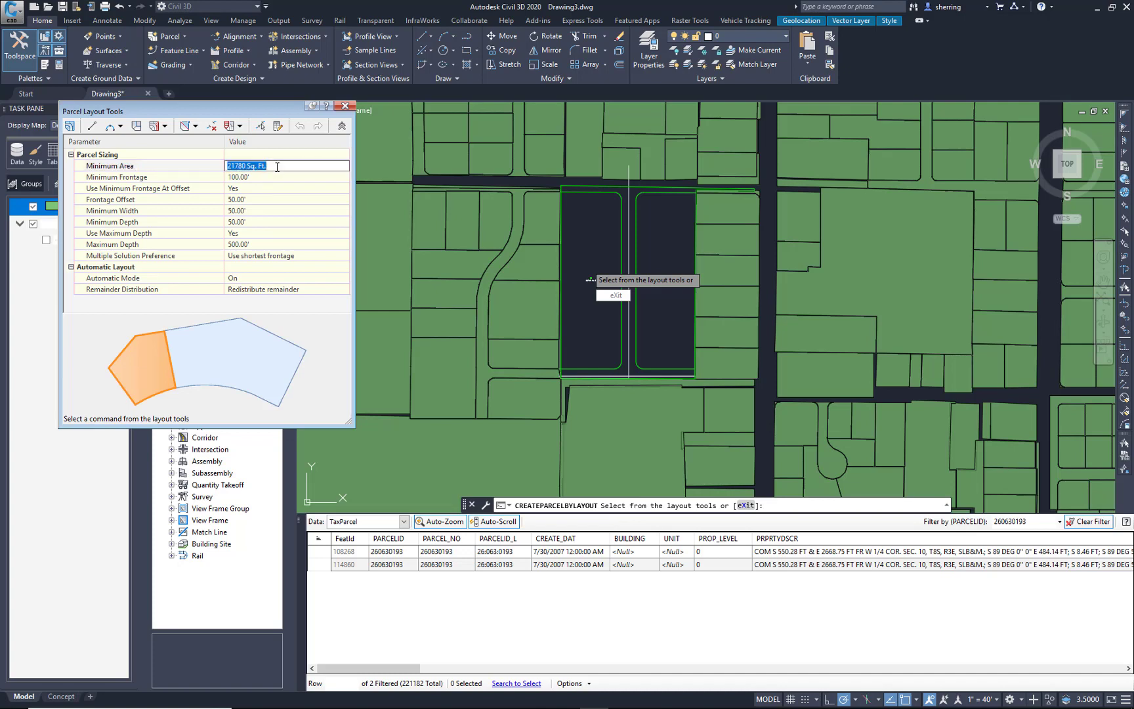
type("43560/3")
key("Return")
left_click(256, 177)
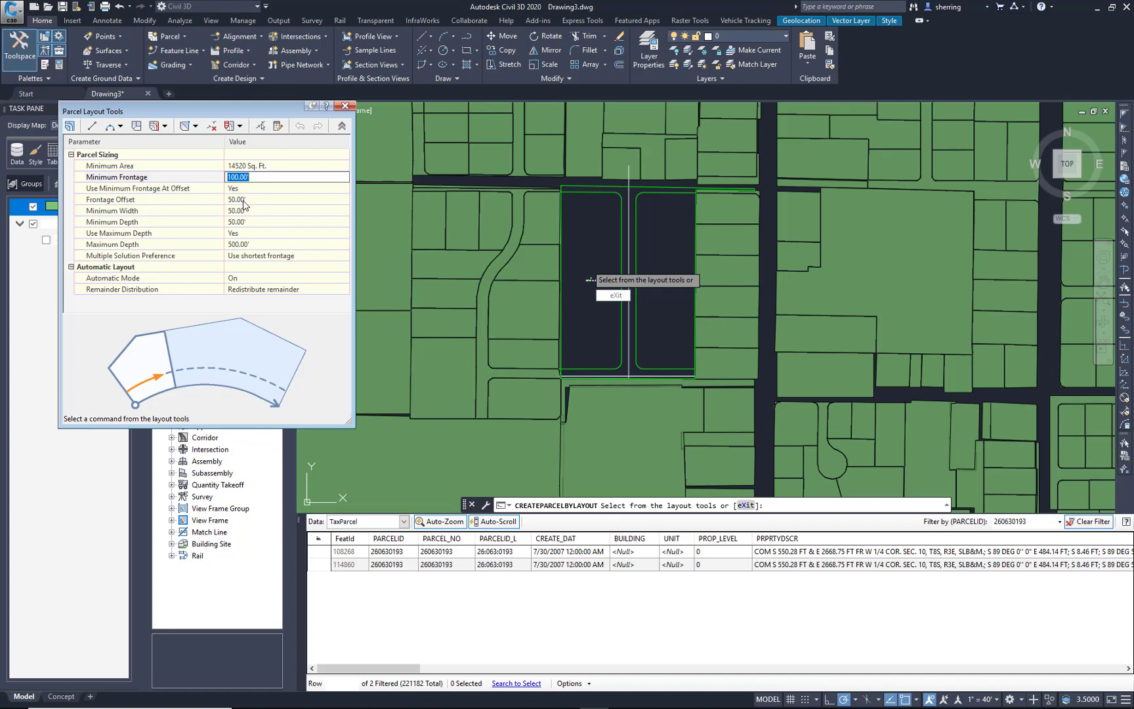
left_click(251, 281)
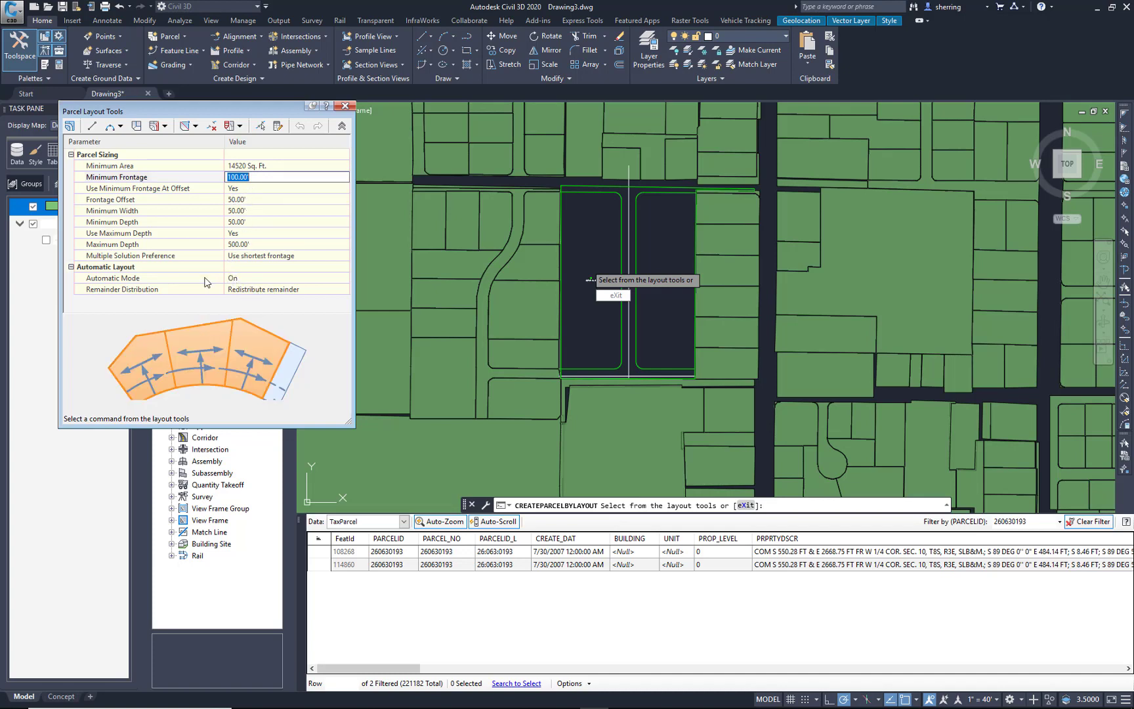
left_click(261, 293)
left_click(263, 291)
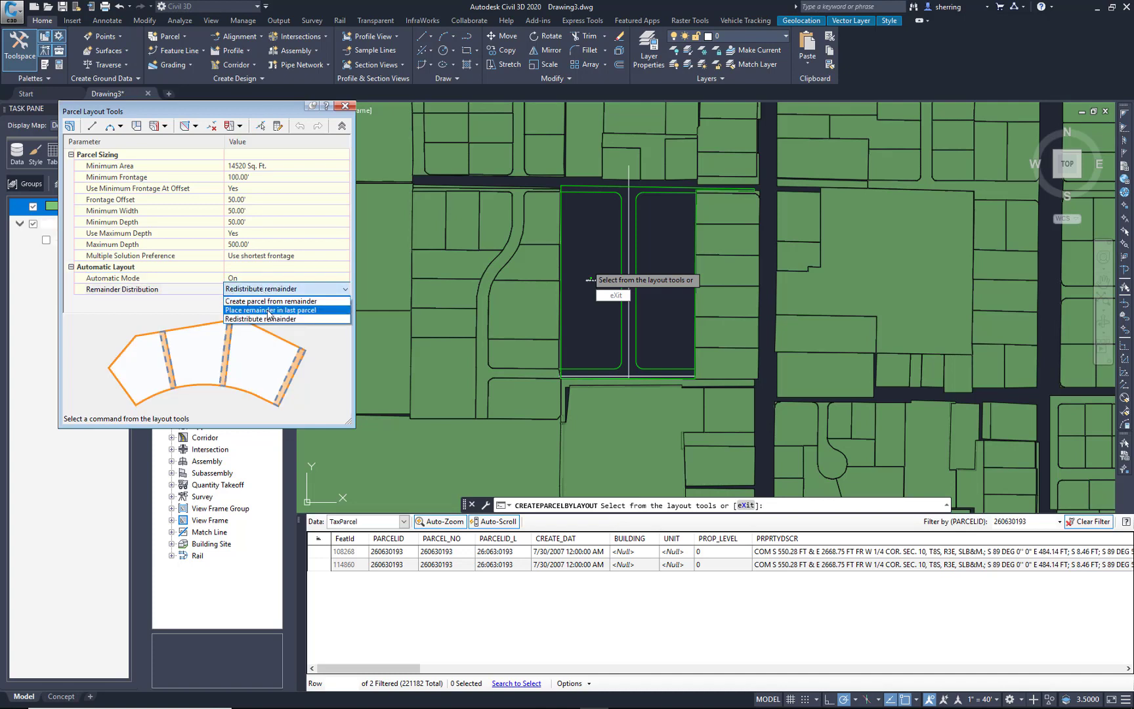
left_click(264, 291)
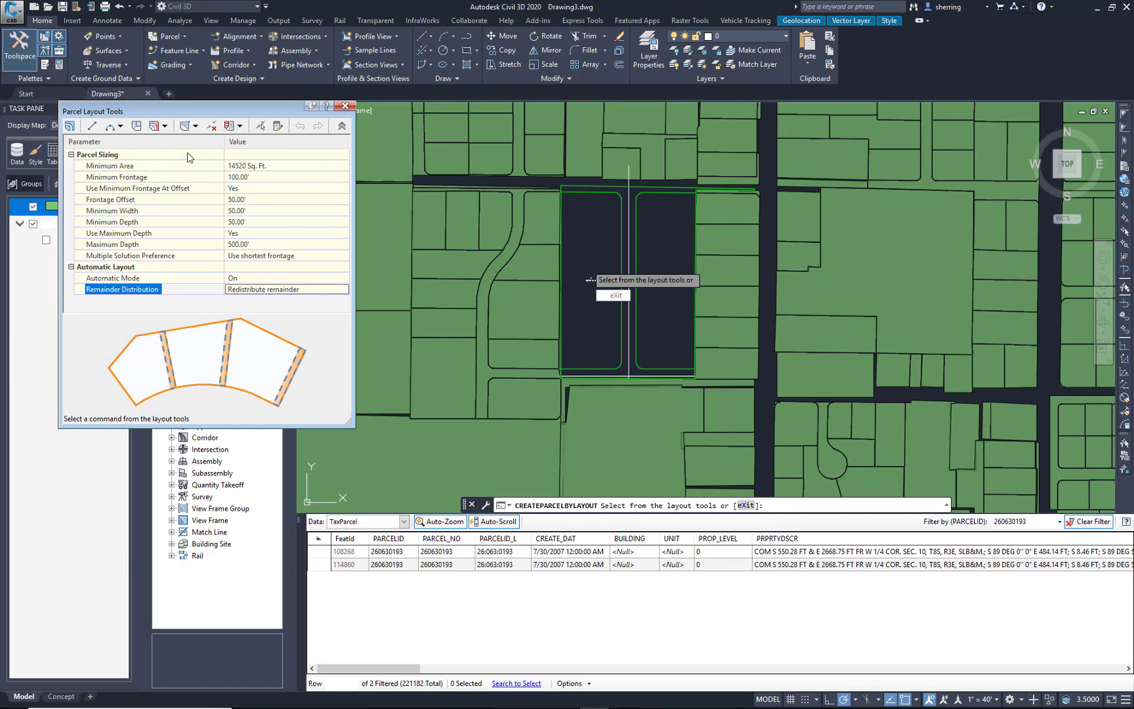
- Subdivide the west block with Slide Line - Create, using its straight road frontage from north to south and an angle of 90
left_click(165, 126)
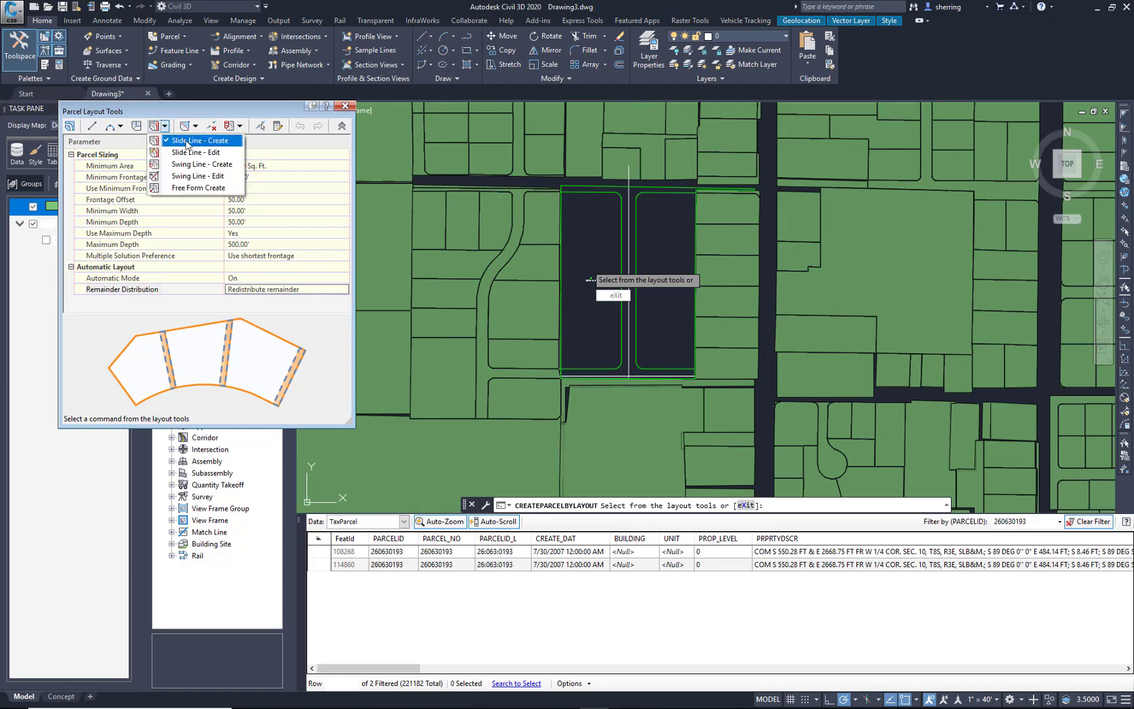
left_click(191, 141)
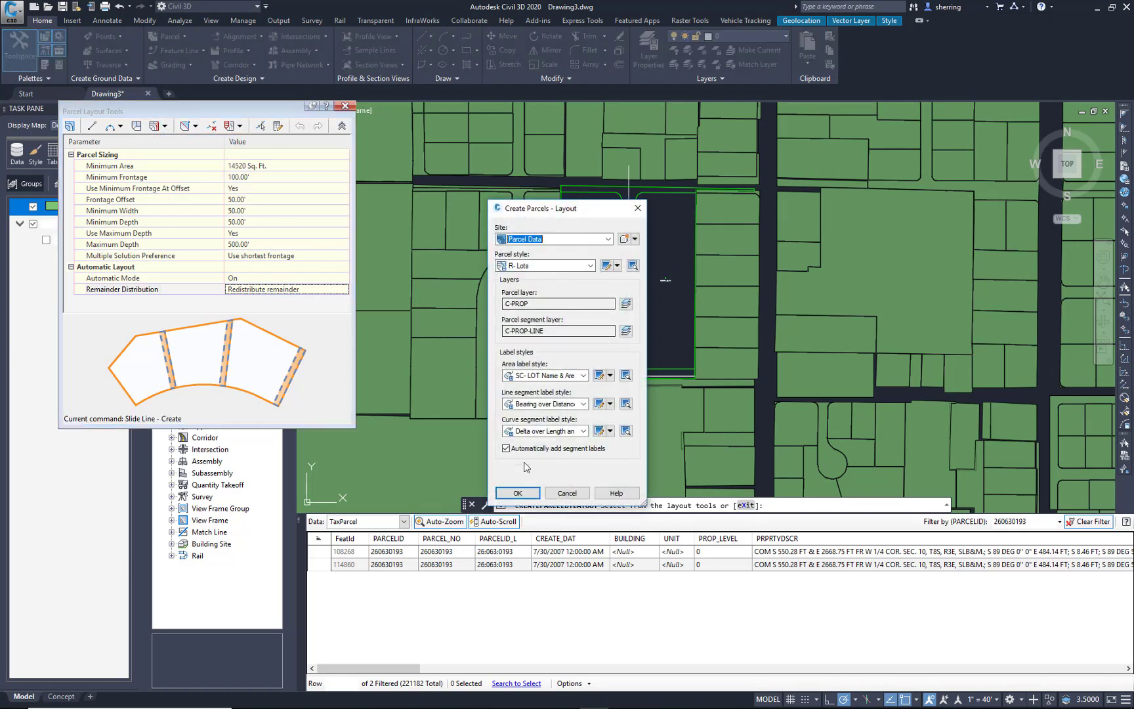
left_click(517, 493)
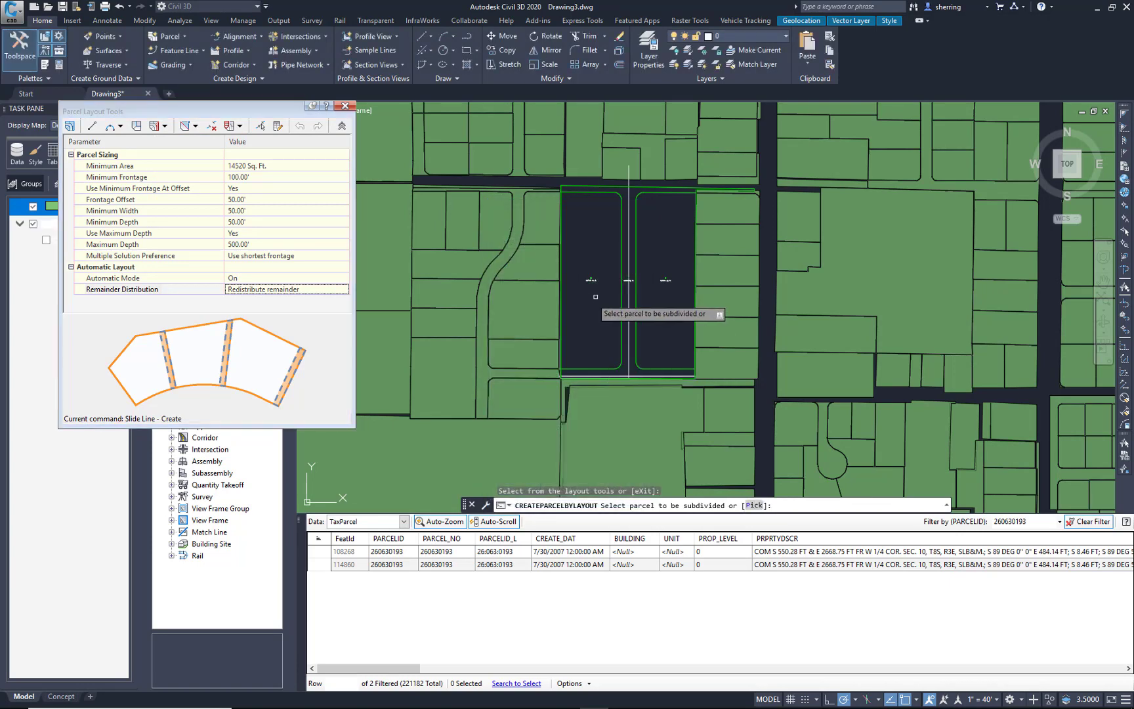
scroll(622, 279, "up", 2)
left_click(575, 284)
left_click(621, 163)
left_click(621, 410)
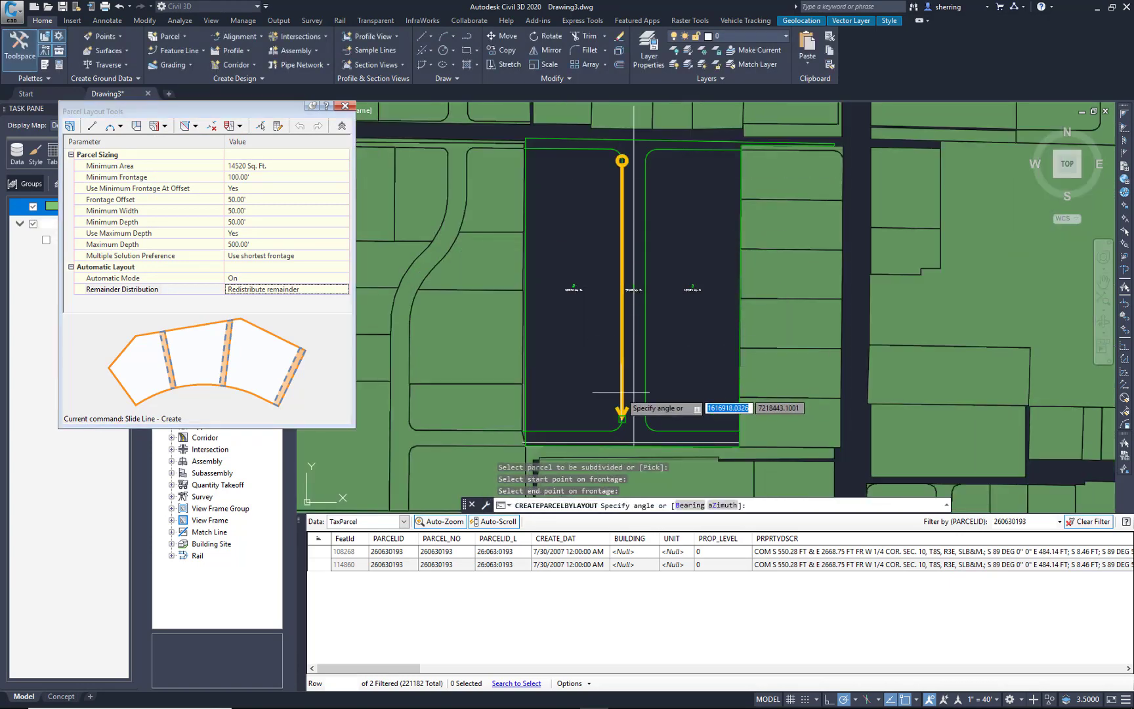
type("90")
key("Return")
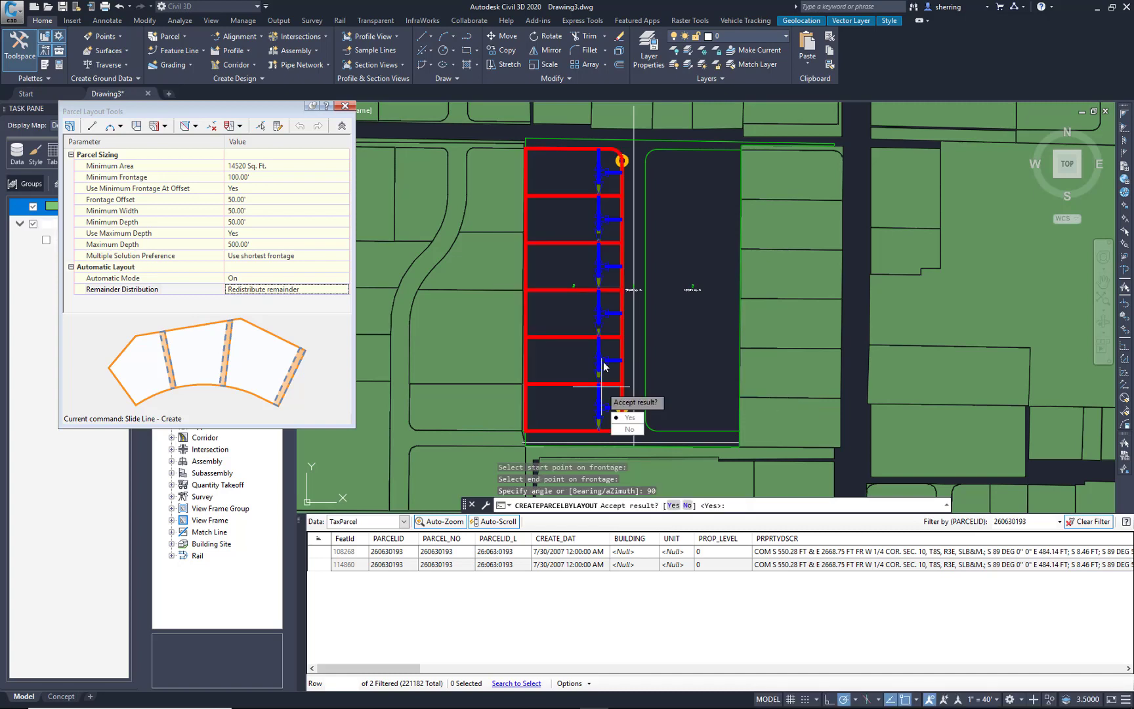
key("Return")
- Subdivide the east block along its straight road frontage from north to south at an angle of 90, and end the parcel layout
left_click(684, 289)
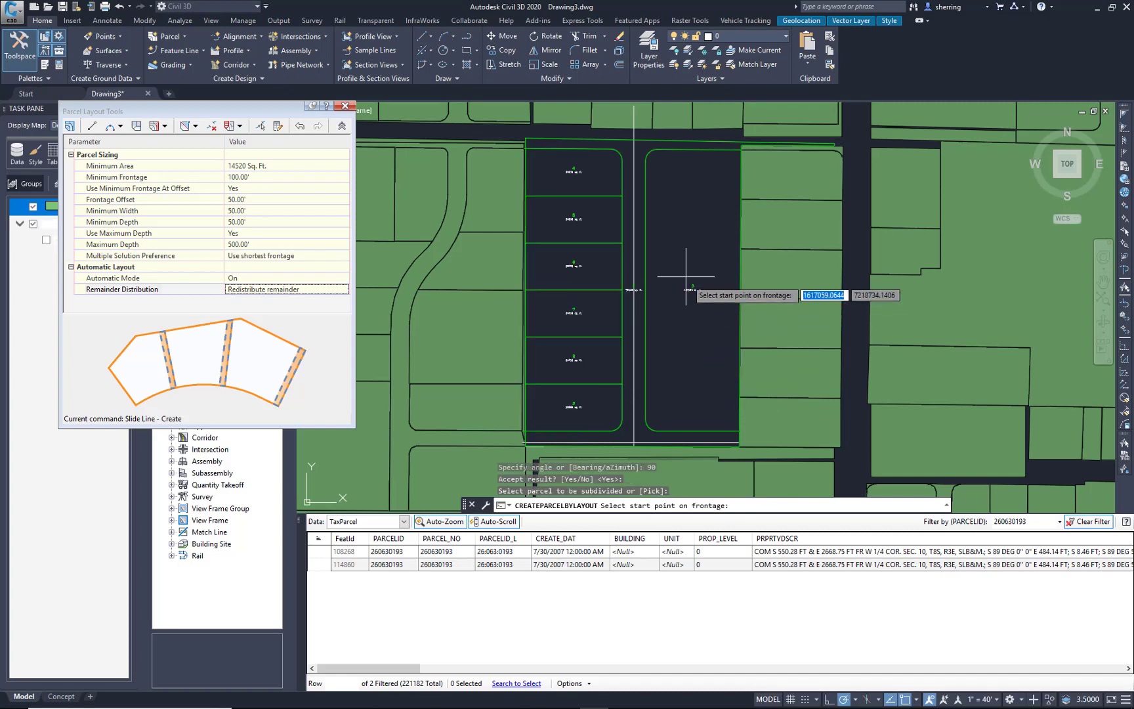
left_click(645, 160)
left_click(645, 412)
type("90")
key("Return")
key("Return")
key("Escape")
key("Escape")
key("Escape")
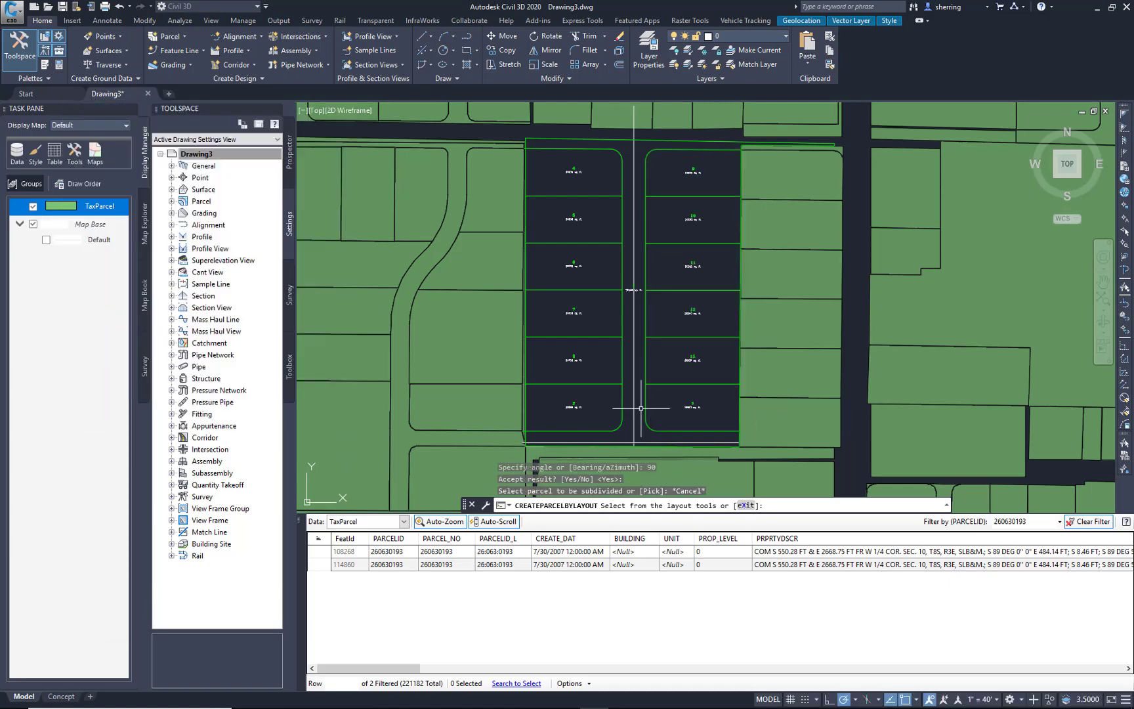
- Select the outer parcel boundary segment surrounding the new lots
scroll(682, 350, "down", 2)
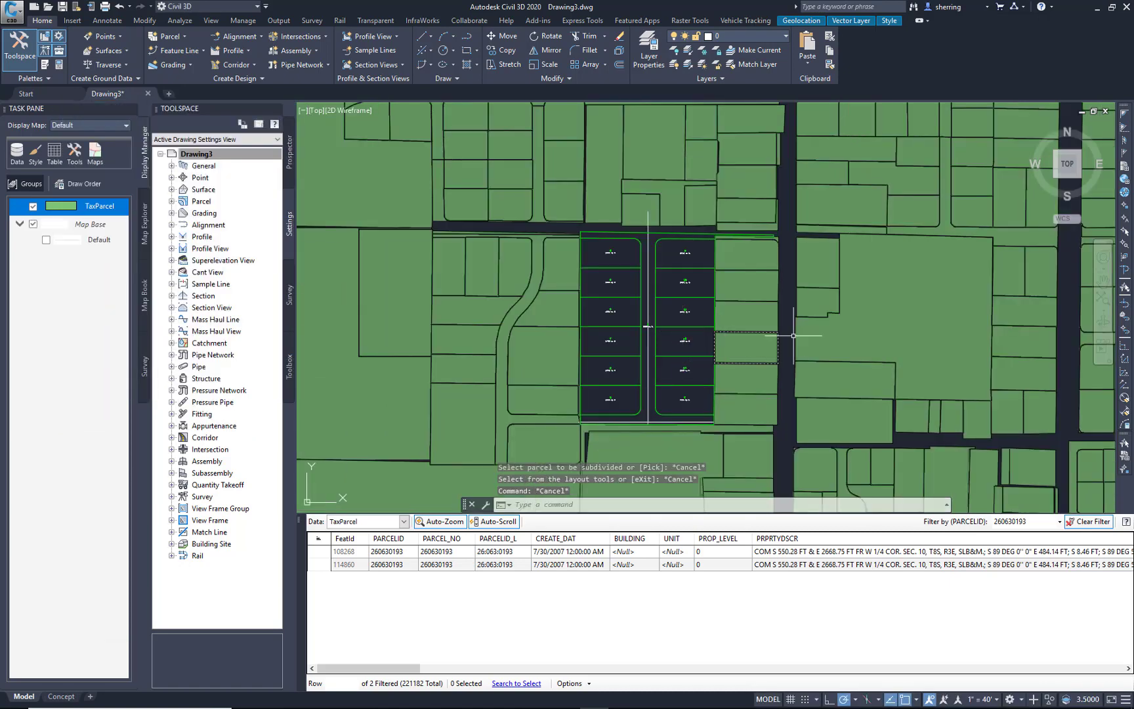
left_click(695, 233)
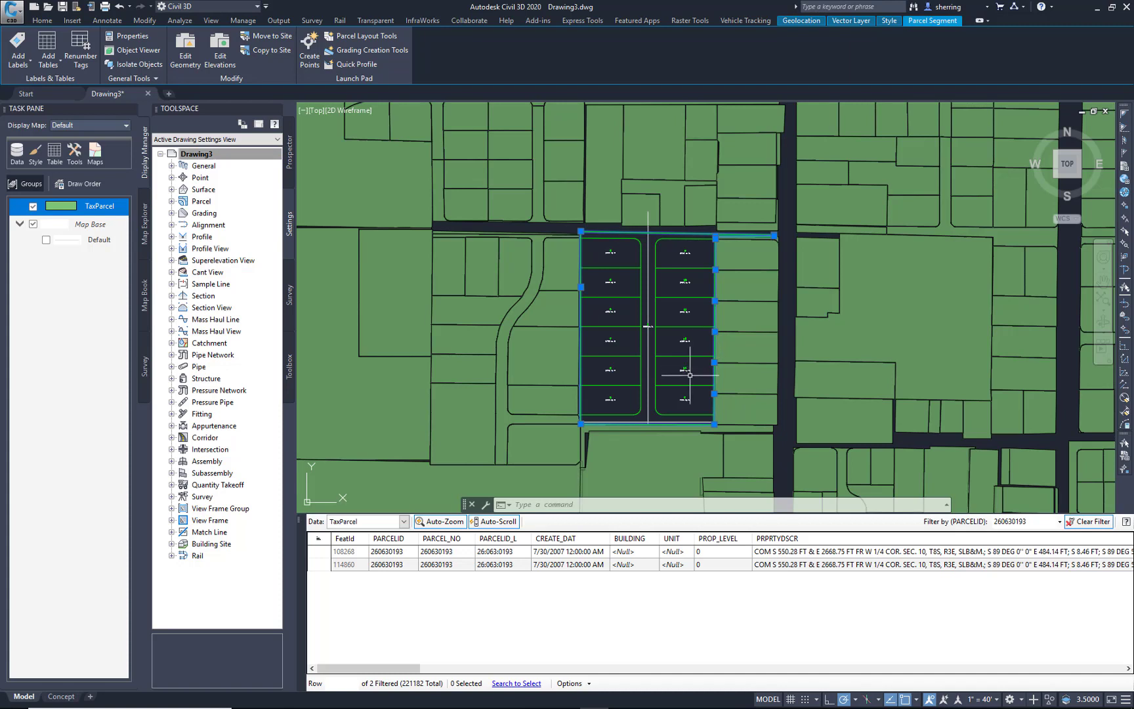
scroll(689, 374, "up", 2)
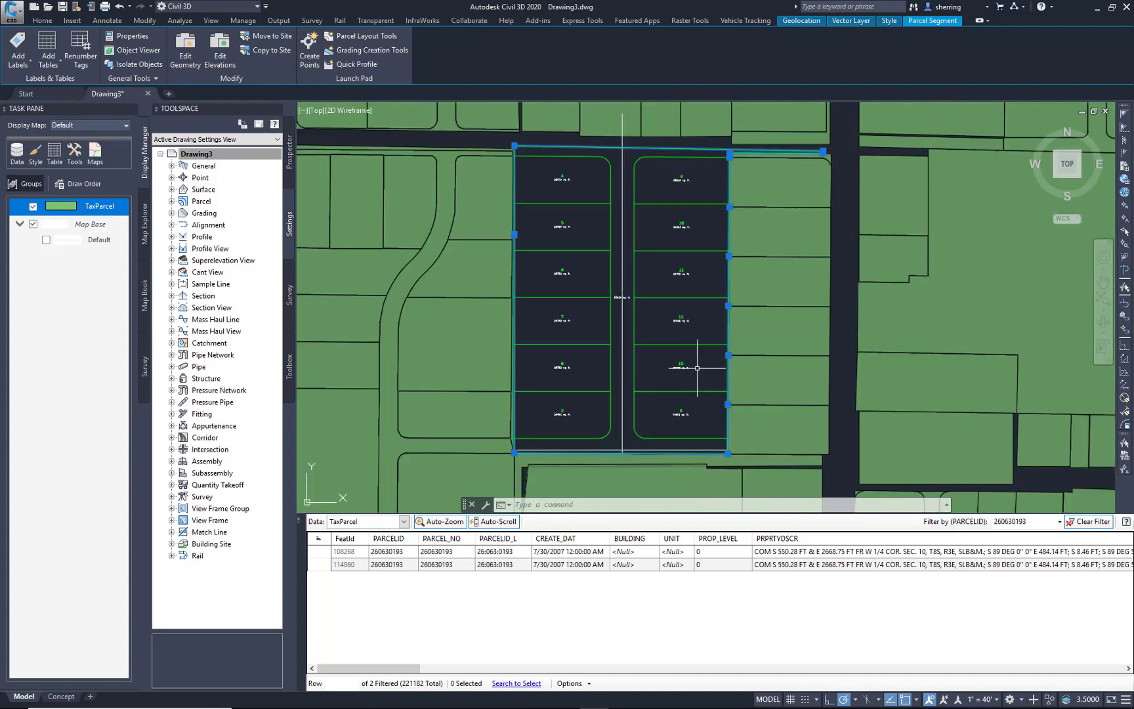